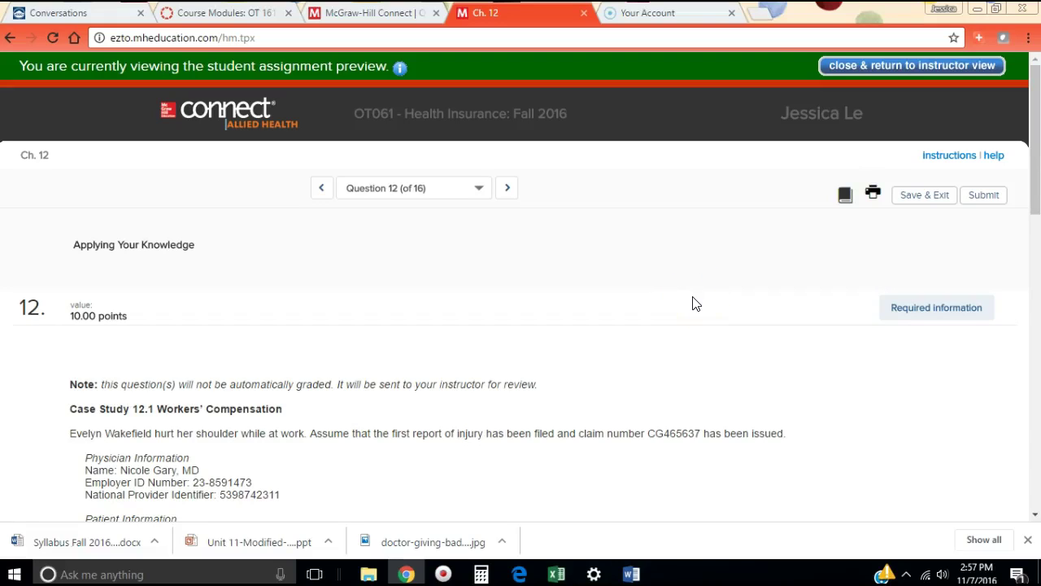
Fill in the Billing Provider with the physician's name copied from Case Study 12.1's physician information.
left_click(656, 303)
left_click(647, 301)
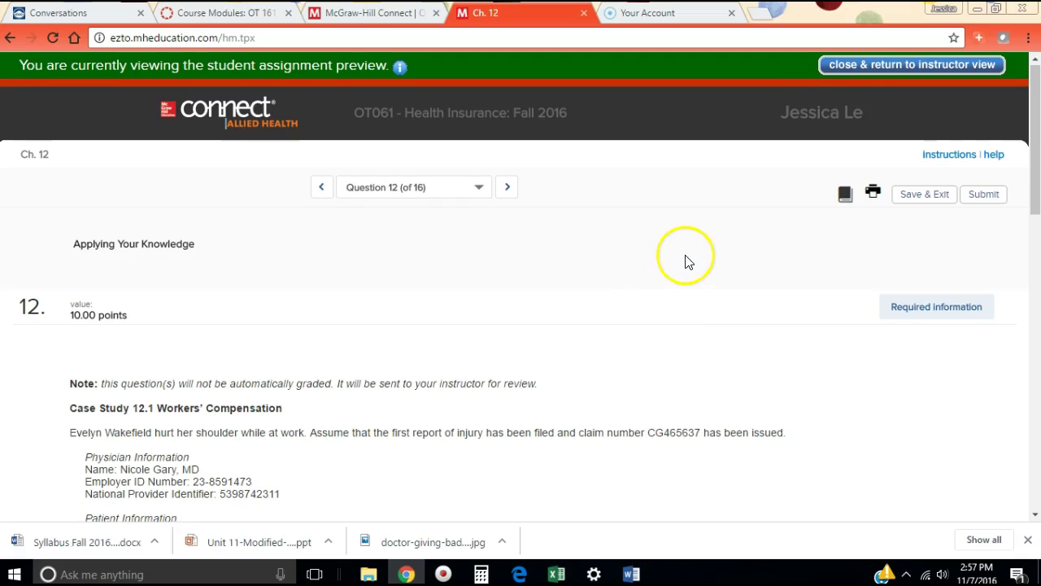
scroll(685, 260, "down", 1)
scroll(686, 263, "down", 2)
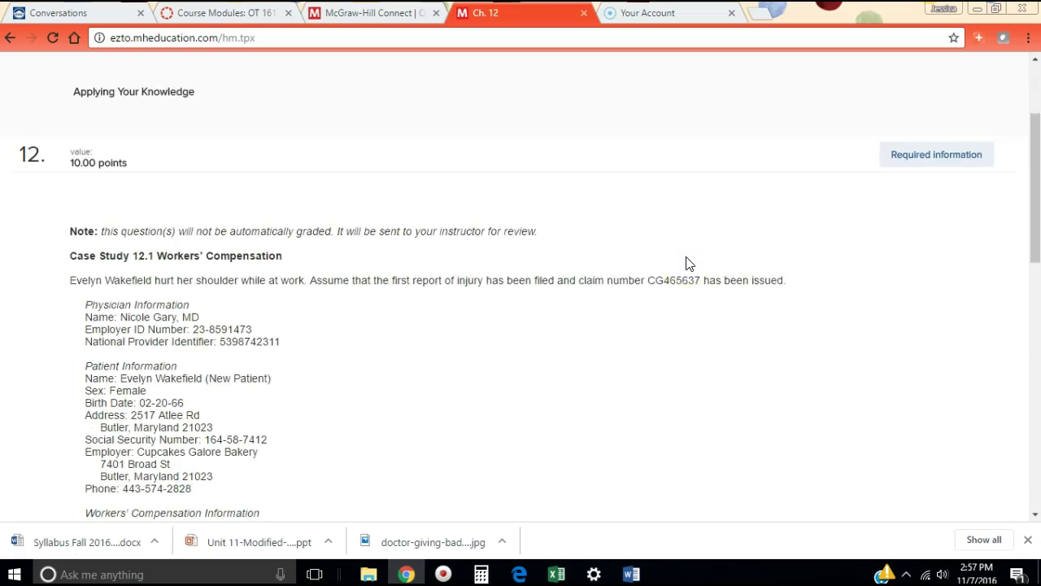
scroll(685, 264, "down", 2)
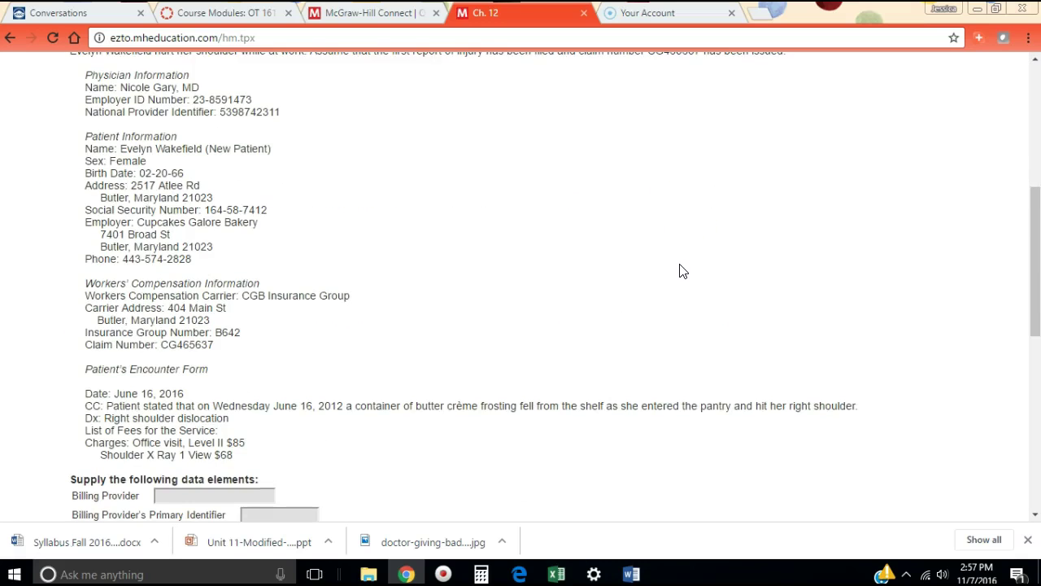
left_click(668, 279)
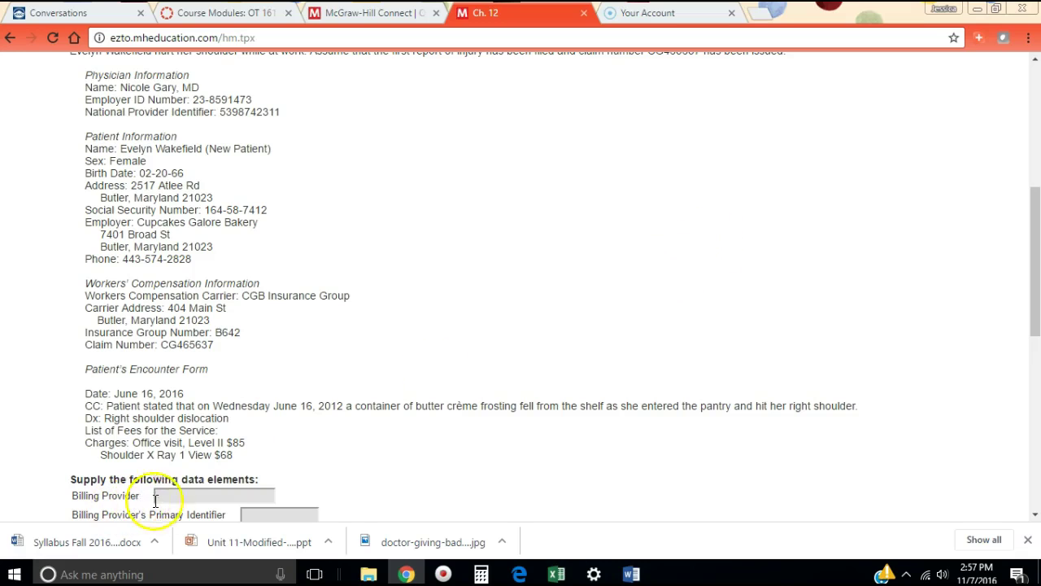
left_click(185, 493)
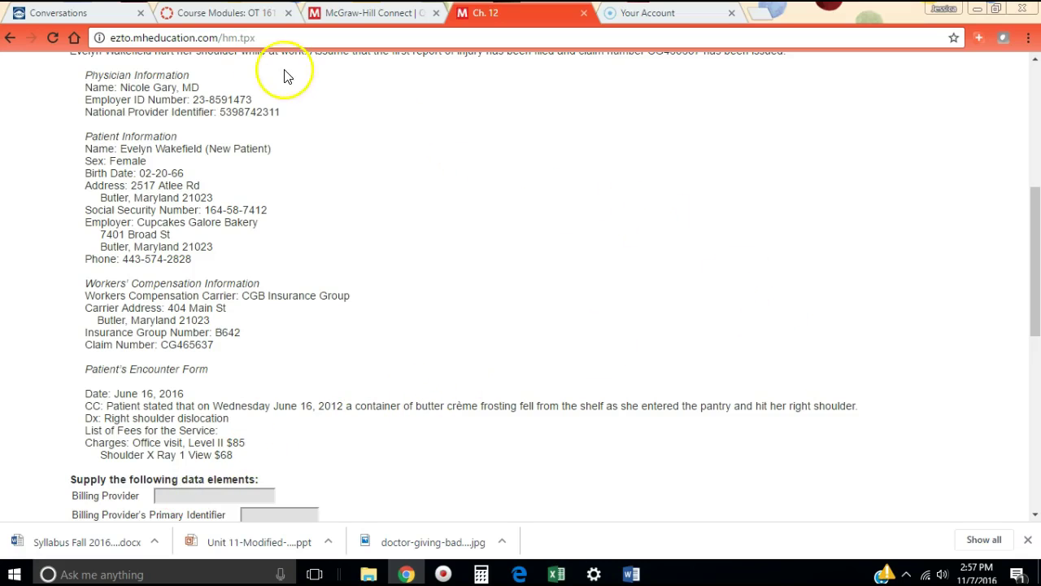
left_click_drag(205, 87, 153, 93)
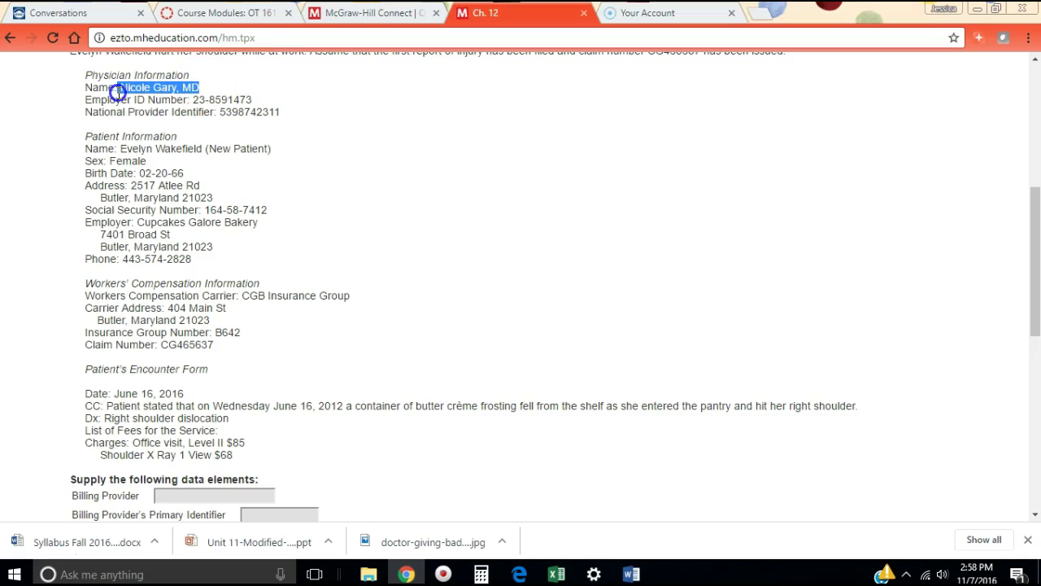
right_click(120, 89)
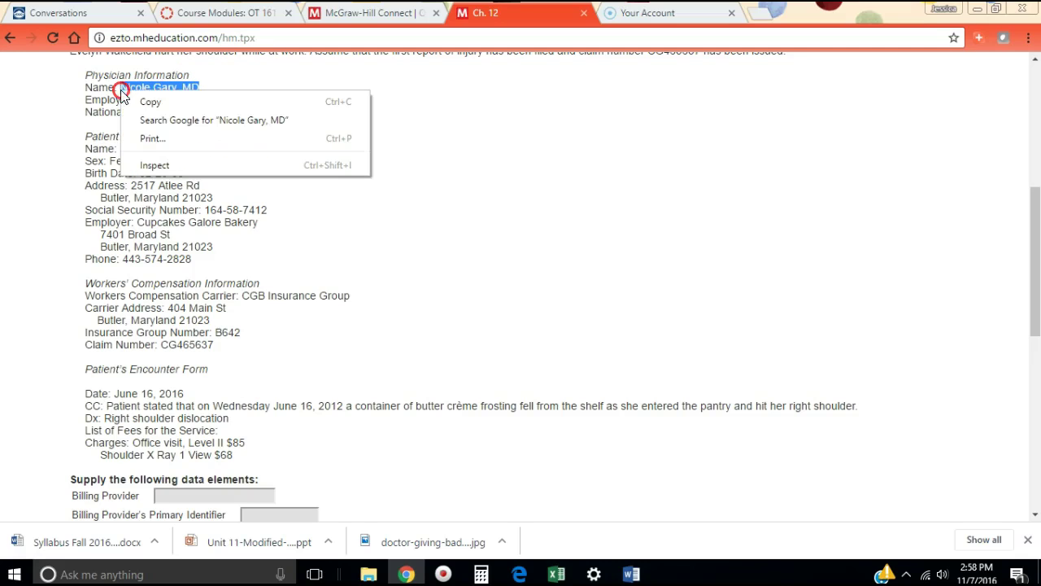
left_click(146, 100)
left_click(167, 490)
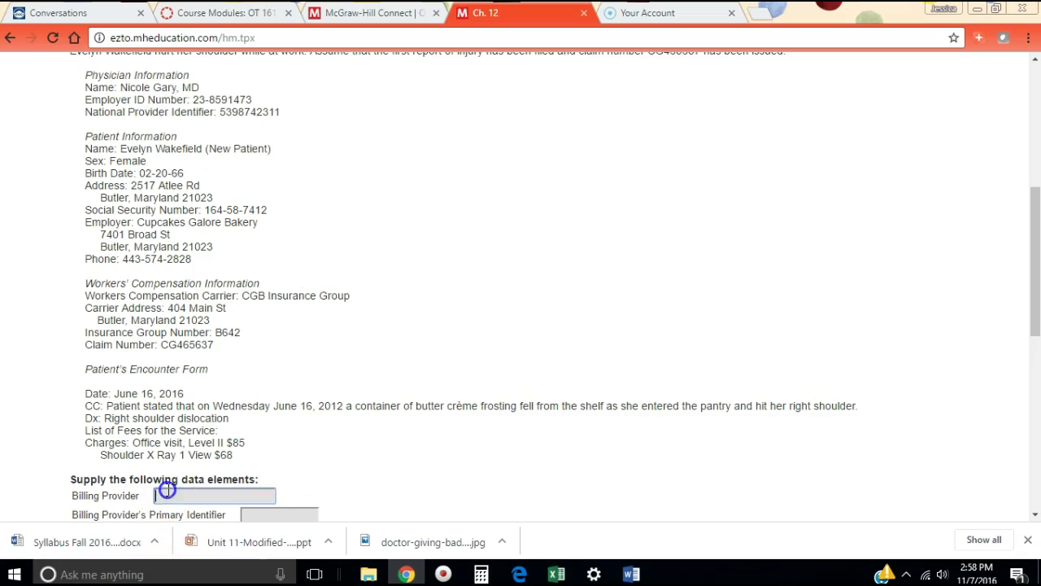
right_click(167, 492)
left_click(279, 347)
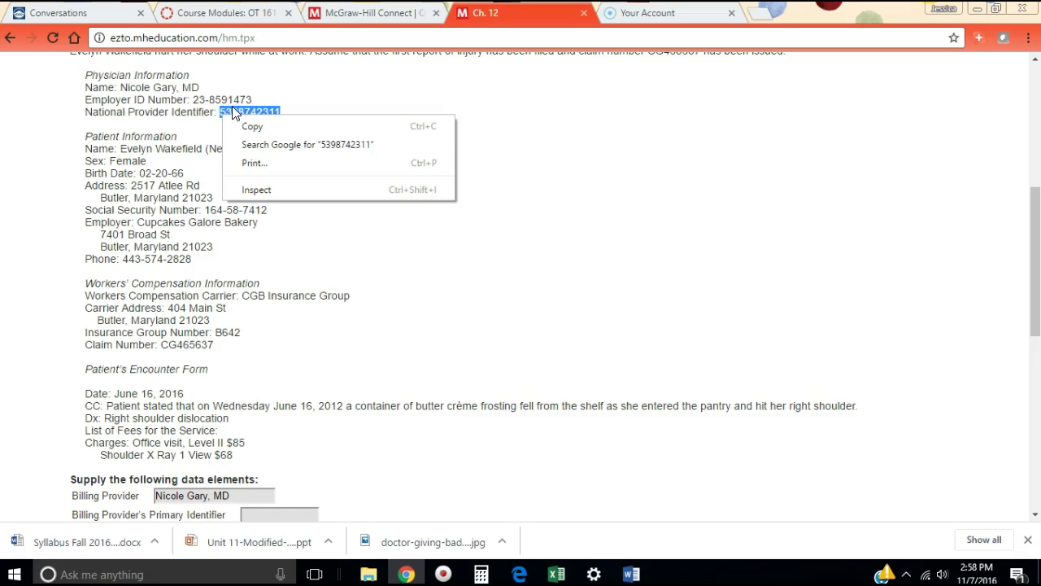
Copy the physician's National Provider Identifier into the Billing Provider's Primary Identifier field.
left_click(249, 125)
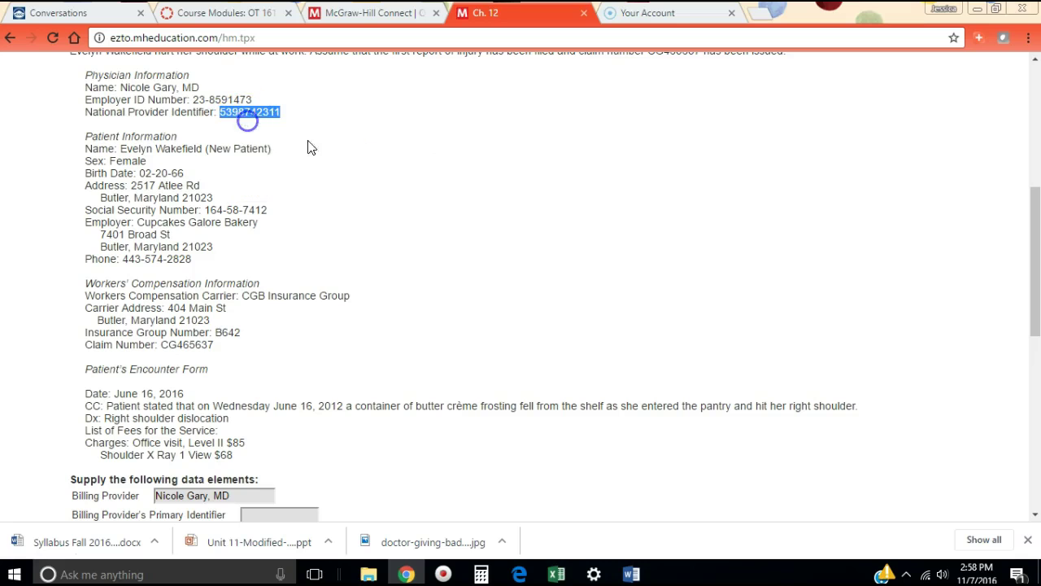
left_click(279, 516)
key("ctrl+v")
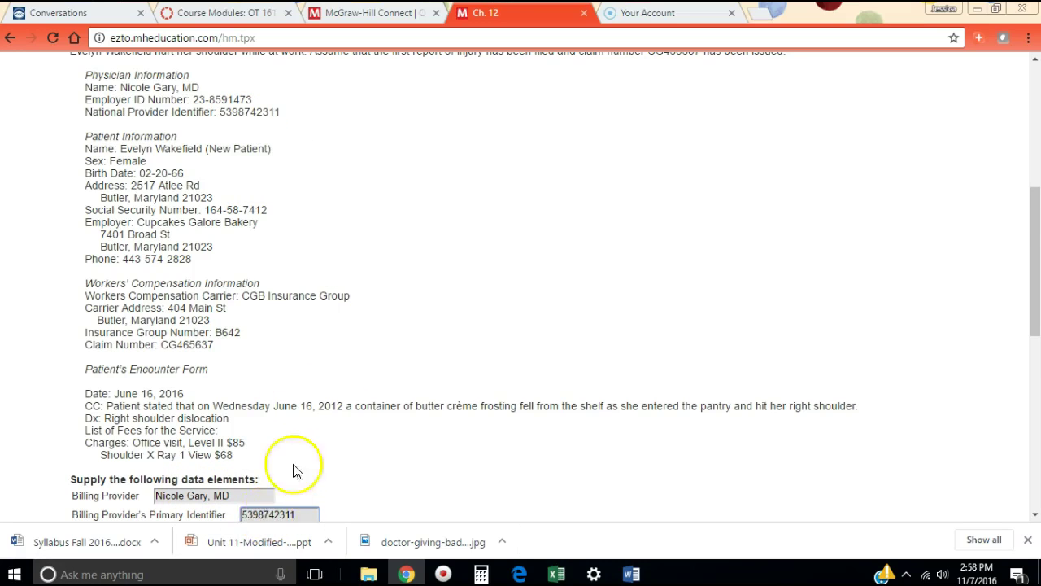
Fill in the Patient field with the patient's full name copied from the case study, without the new-patient note.
scroll(312, 450, "down", 3)
scroll(351, 414, "up", 3)
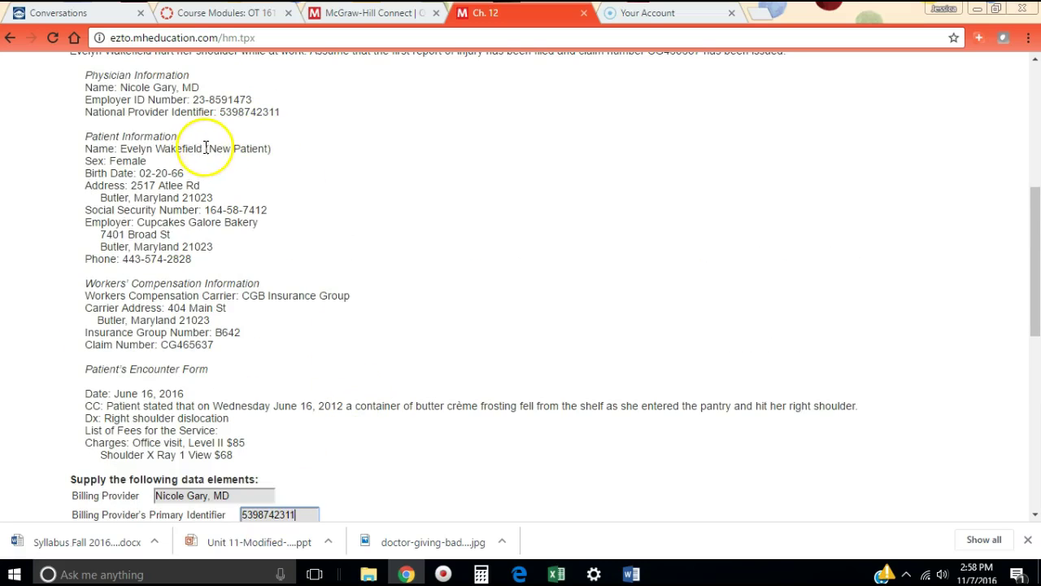
left_click_drag(202, 149, 145, 148)
right_click(119, 149)
left_click(139, 160)
scroll(277, 464, "down", 3)
left_click(212, 388)
key("ctrl+v")
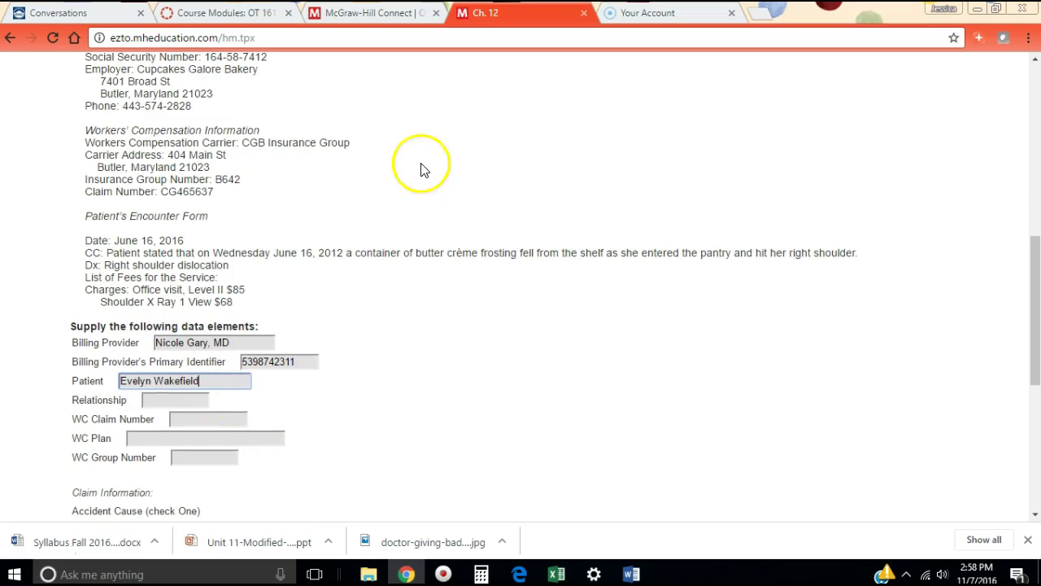
Enter Other as the patient's Relationship in the data elements.
left_click(182, 405)
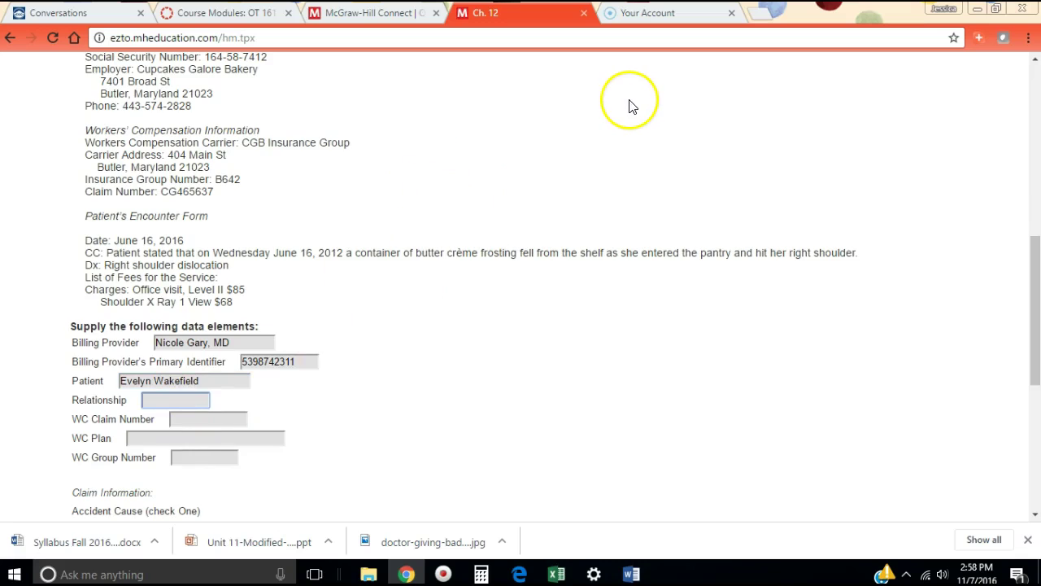
scroll(627, 105, "up", 4)
scroll(627, 105, "down", 4)
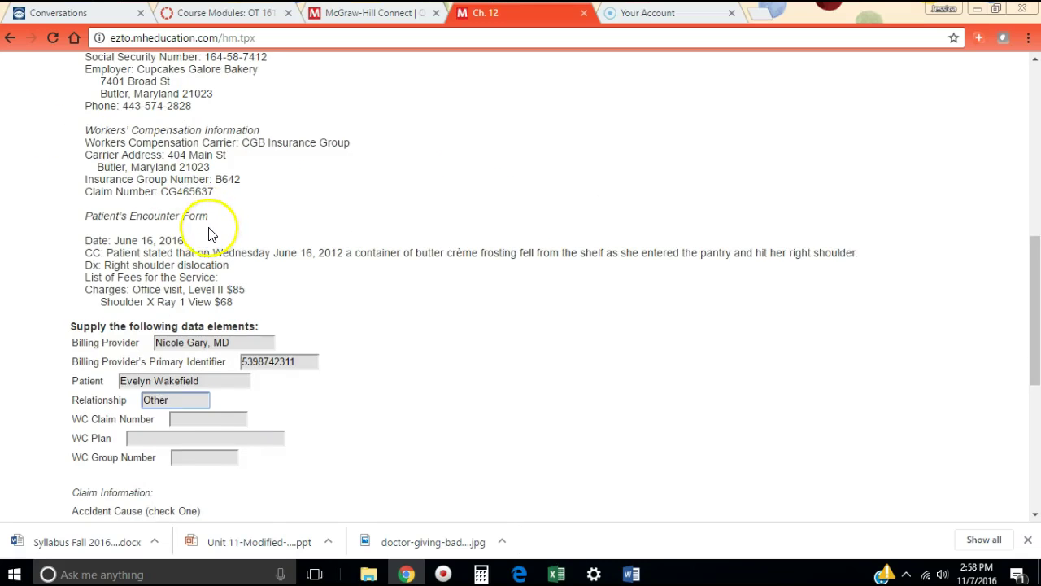
Copy the claim number from the workers' compensation information into the WC Claim Number field.
scroll(208, 235, "up", 1)
scroll(208, 224, "up", 1)
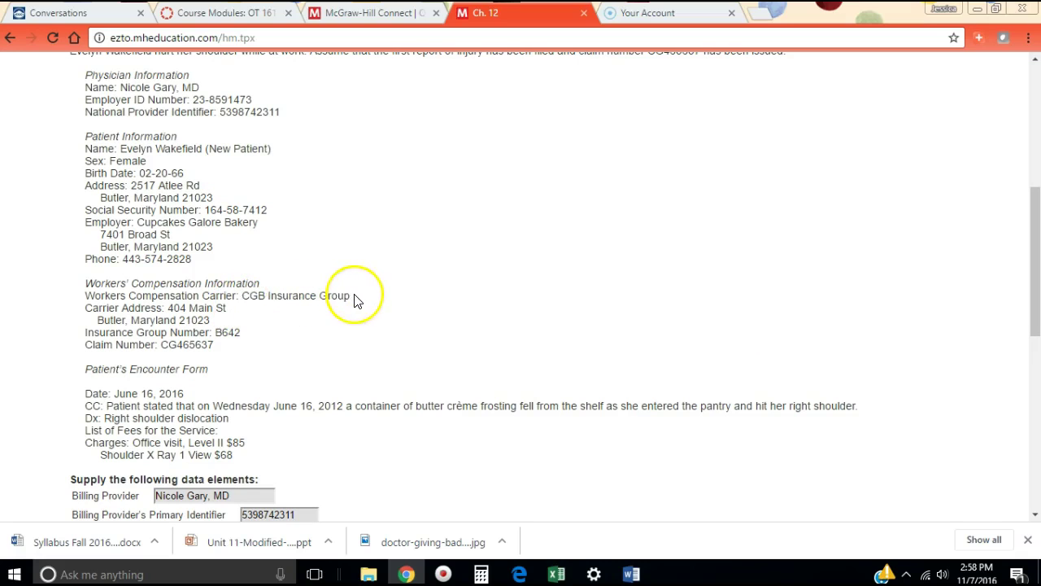
left_click(213, 346)
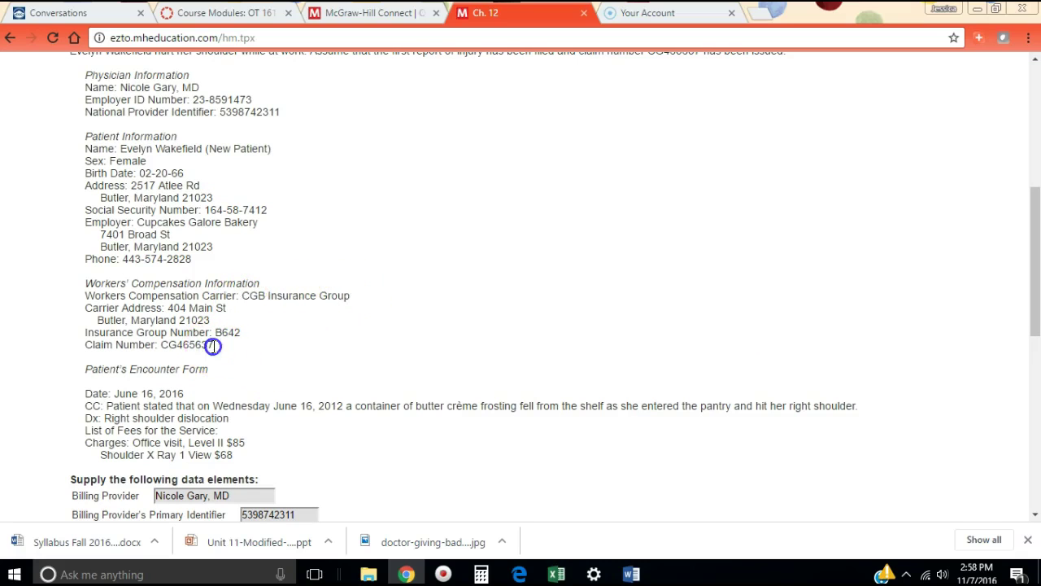
right_click(166, 348)
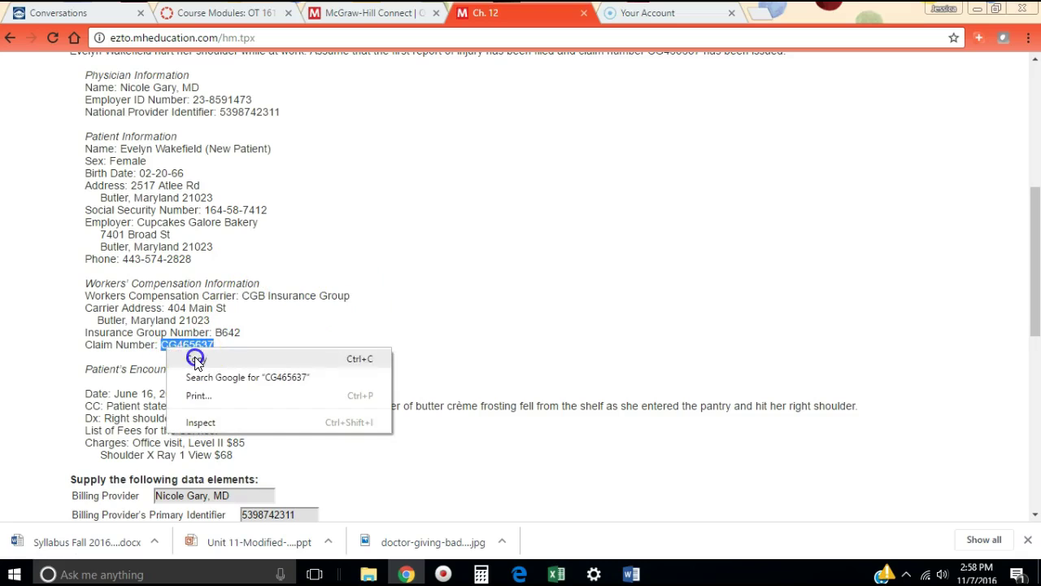
left_click(195, 355)
scroll(309, 383, "down", 2)
left_click(209, 419)
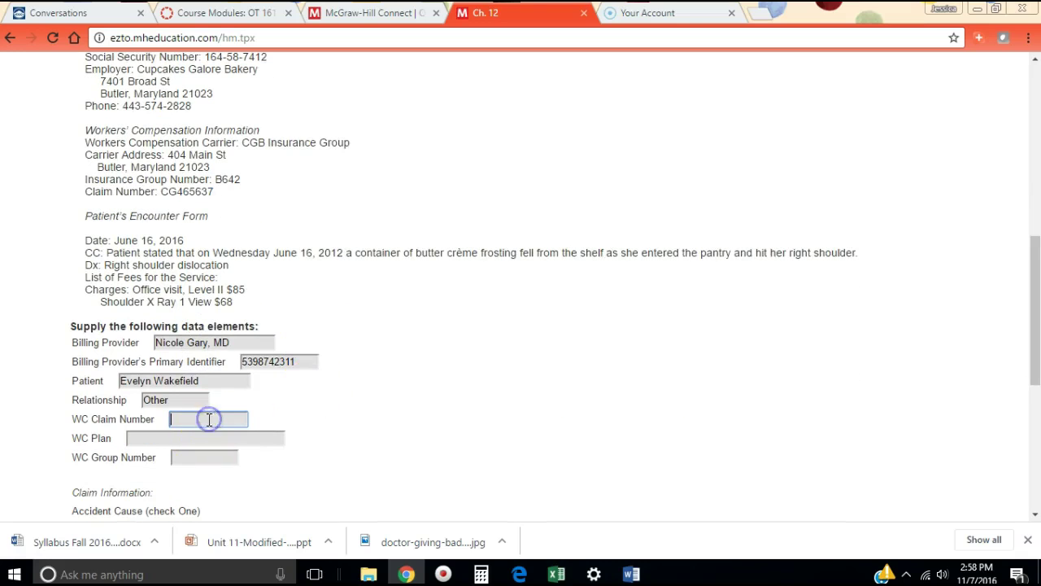
key("ctrl+v")
Fill in the WC Plan with the carrier name CGB Insurance Group copied from the workers' compensation information.
left_click(175, 437)
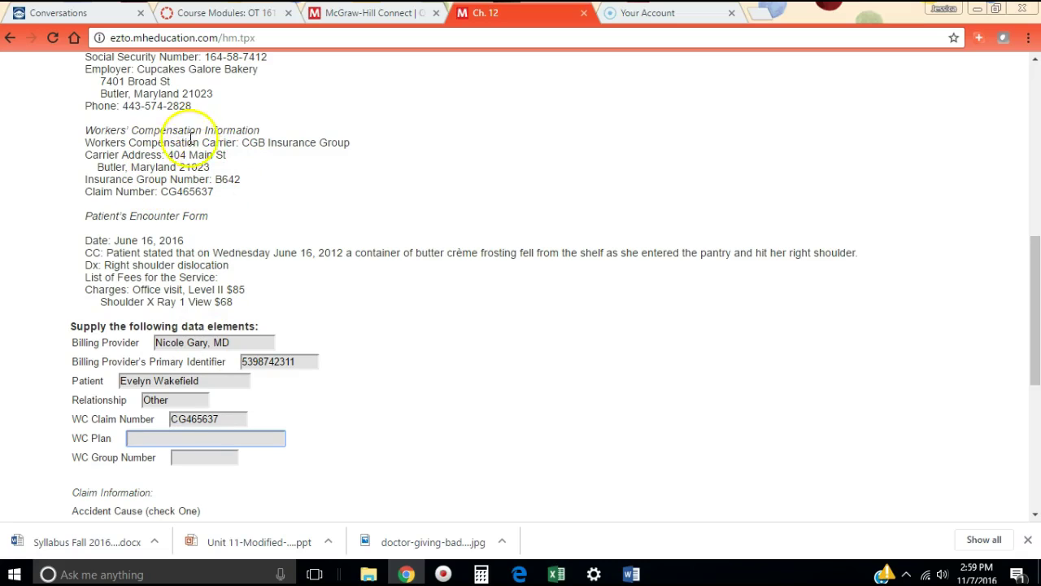
left_click(245, 137)
left_click_drag(245, 137, 348, 147)
right_click(348, 146)
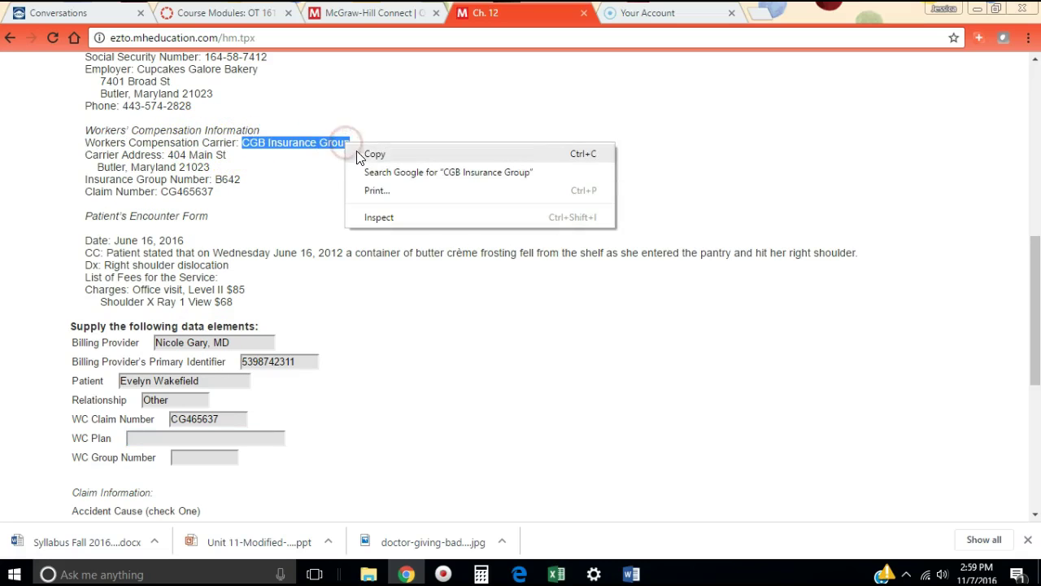
left_click(363, 152)
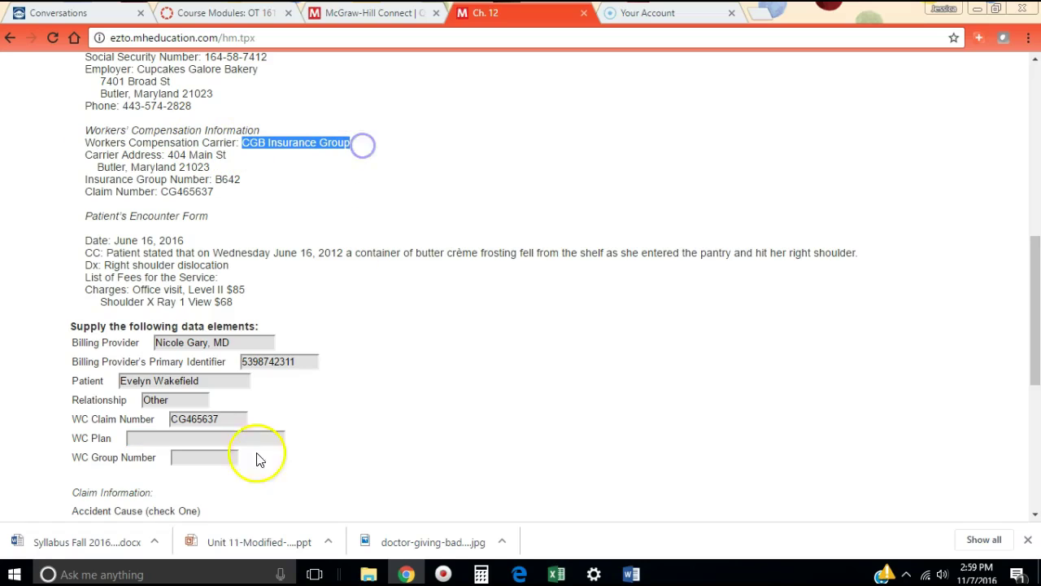
left_click(176, 437)
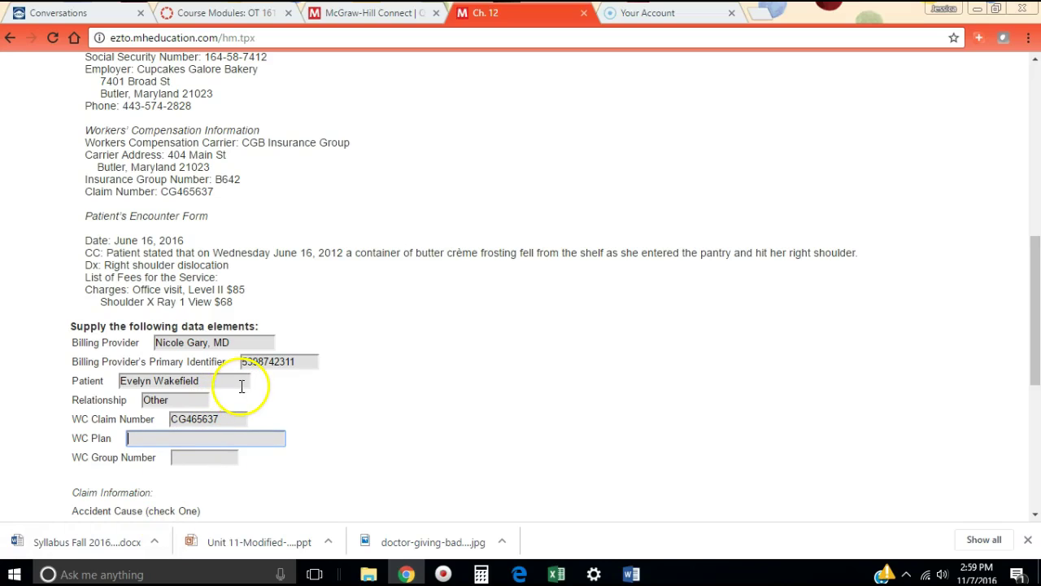
key("ctrl+v")
Copy the insurance group number from the workers' compensation information into the WC Group Number field.
left_click(221, 456)
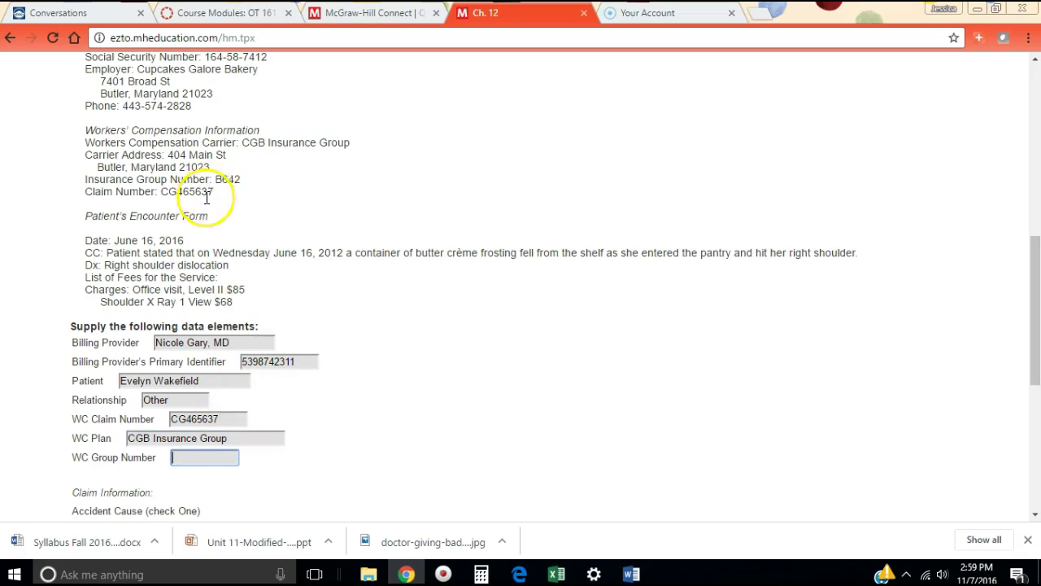
left_click(231, 179)
left_click_drag(240, 179, 218, 182)
right_click(218, 181)
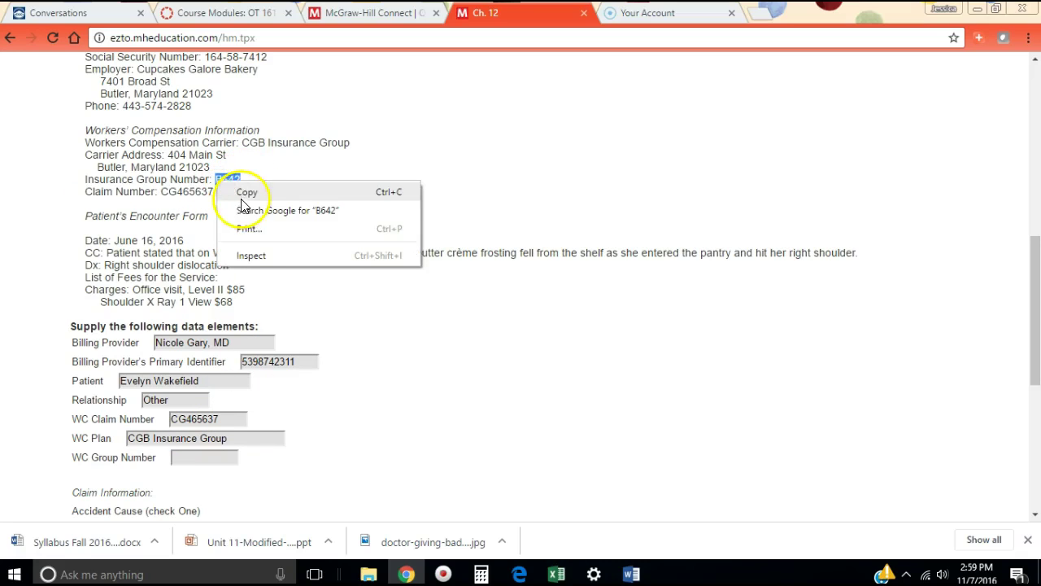
left_click(242, 194)
left_click(244, 420)
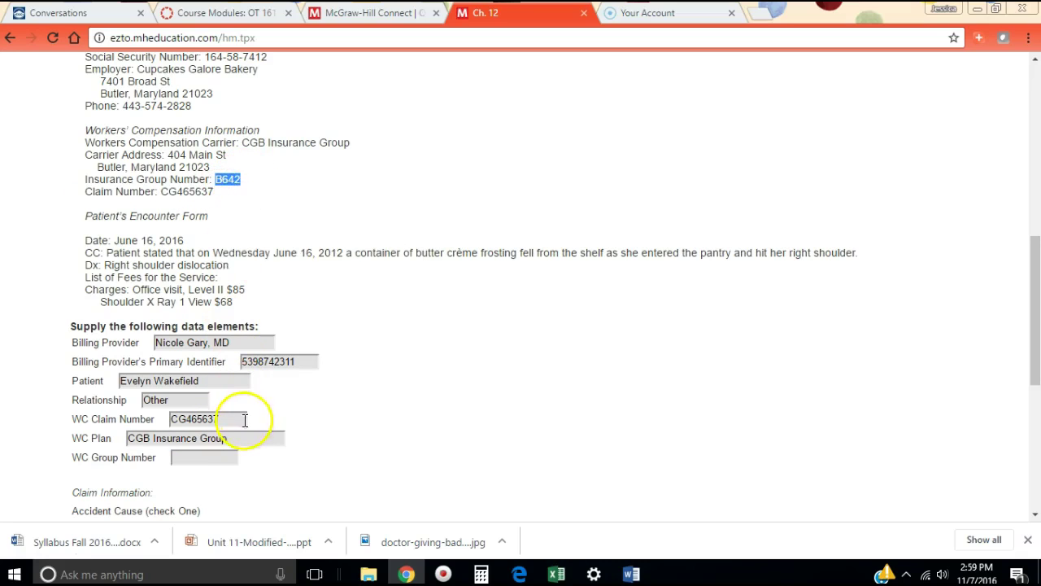
left_click(218, 454)
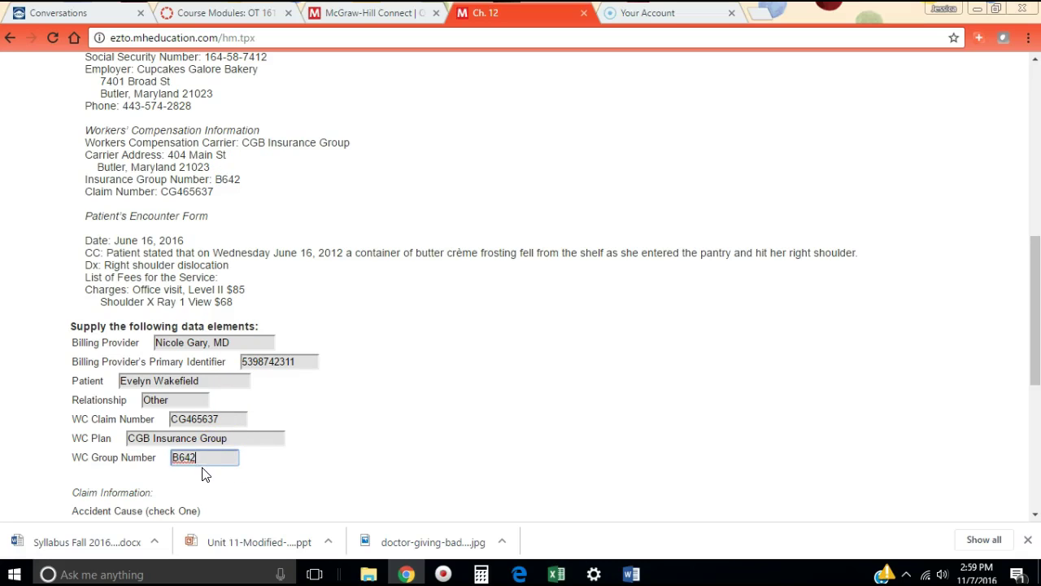
Check the encounter form for the accident's circumstances and try to mark Employment Related as the accident cause.
scroll(277, 439, "down", 1)
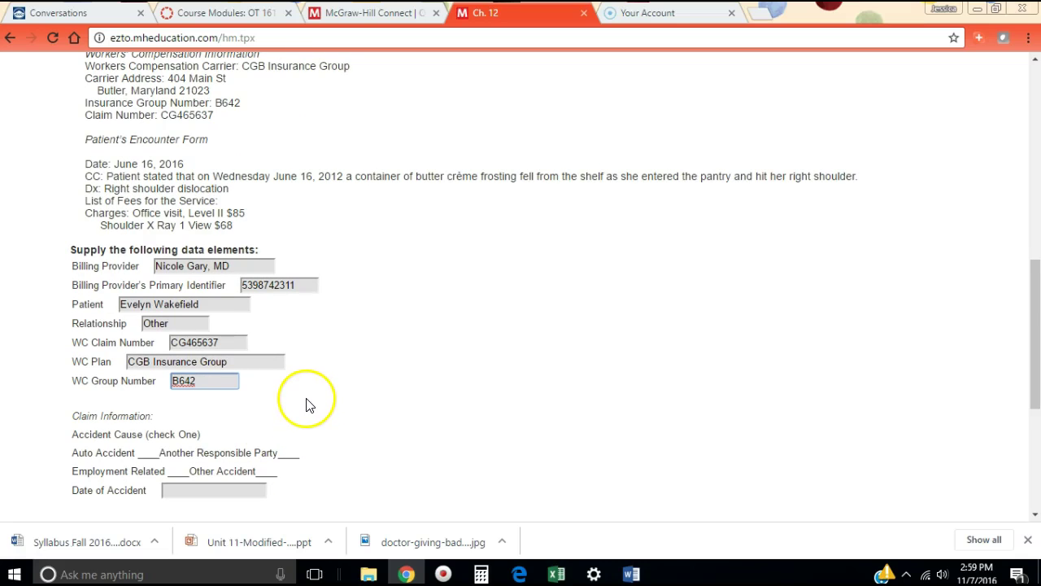
scroll(311, 394, "down", 2)
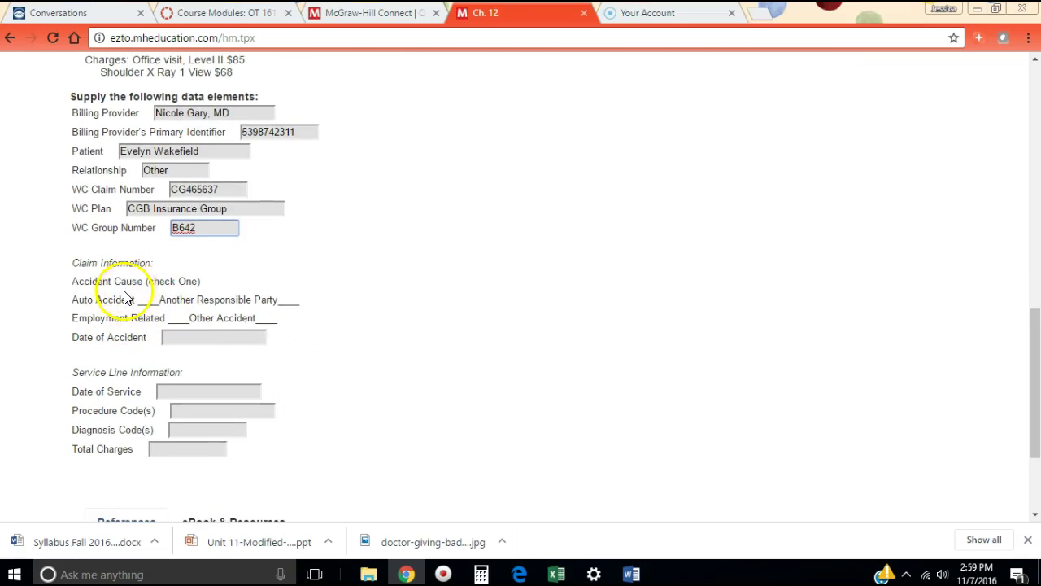
scroll(414, 248, "up", 4)
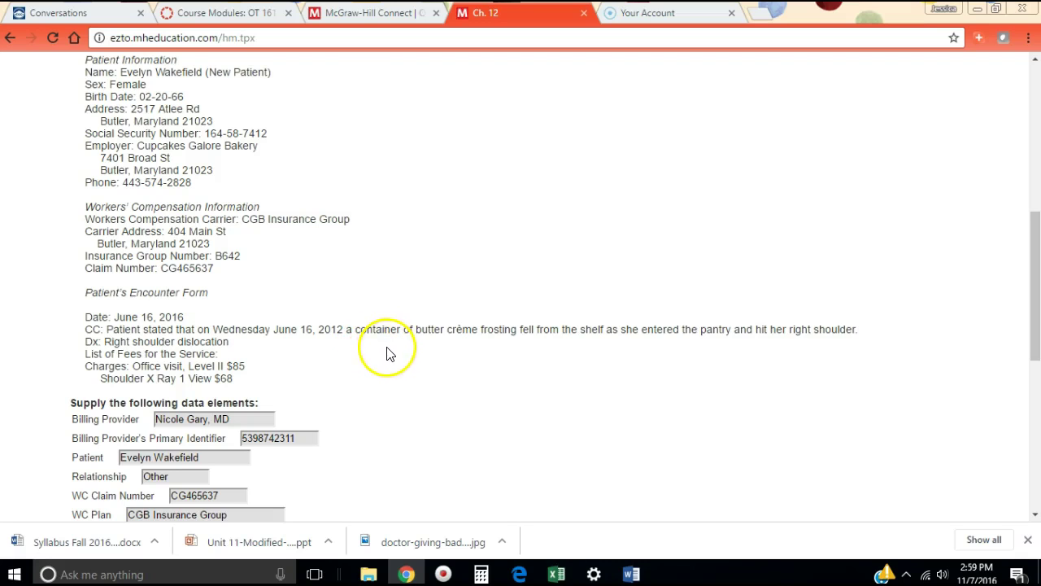
scroll(388, 351, "down", 5)
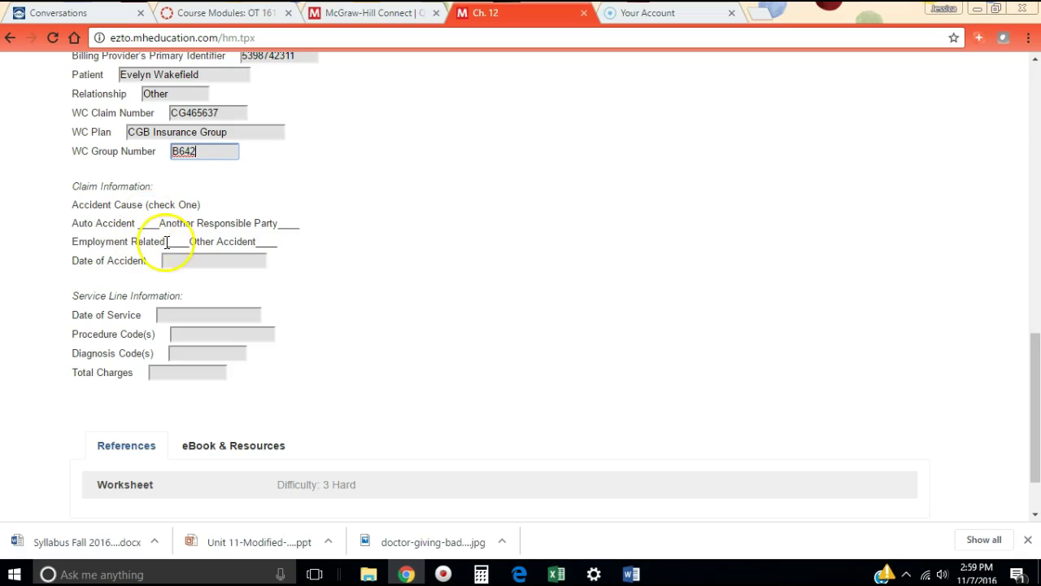
left_click(174, 239)
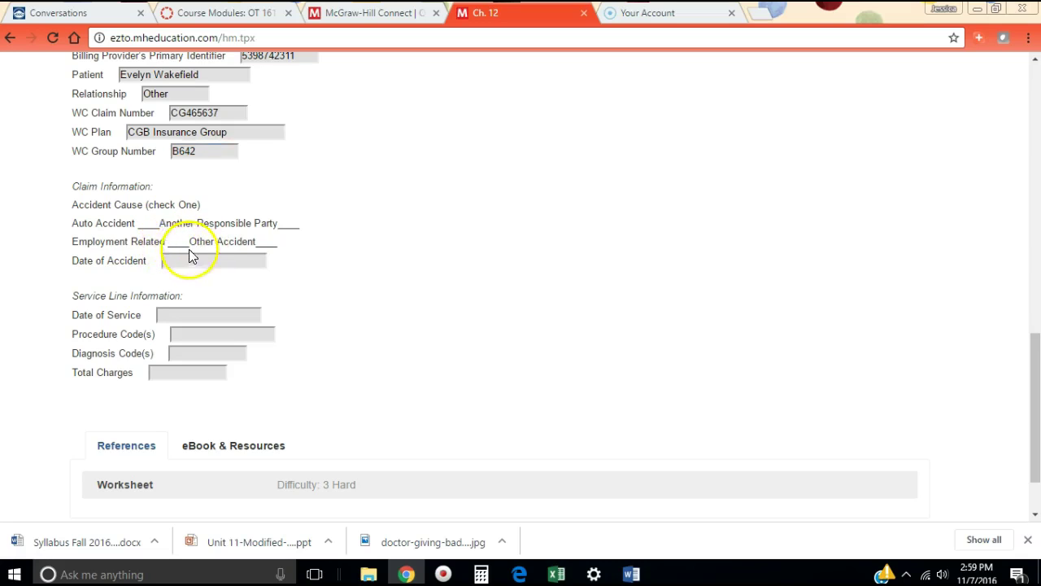
left_click(175, 241)
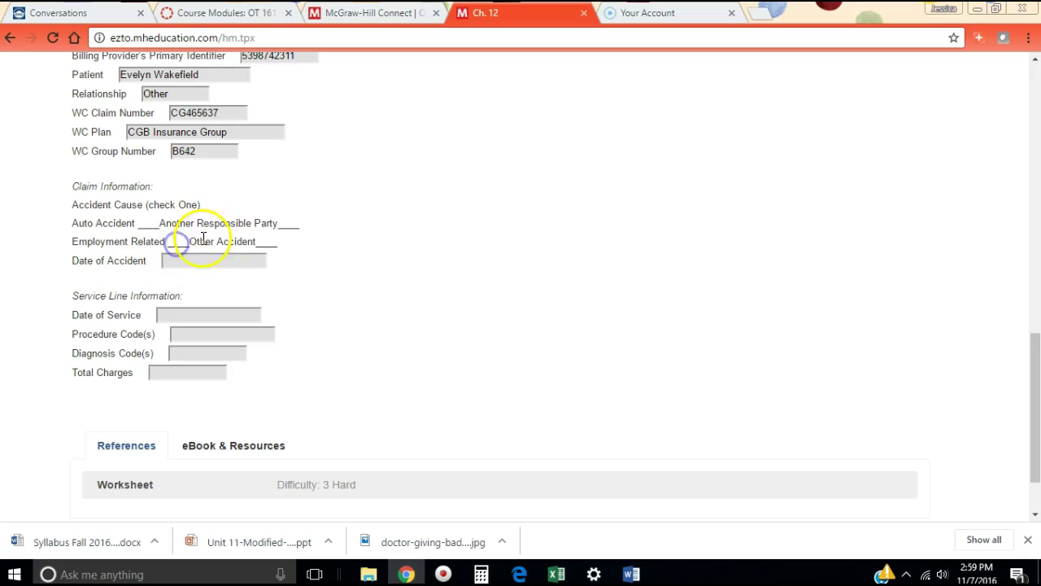
Copy the accident date June 16, 2012 from the encounter form's CC line into the Date of Service field.
left_click(182, 261)
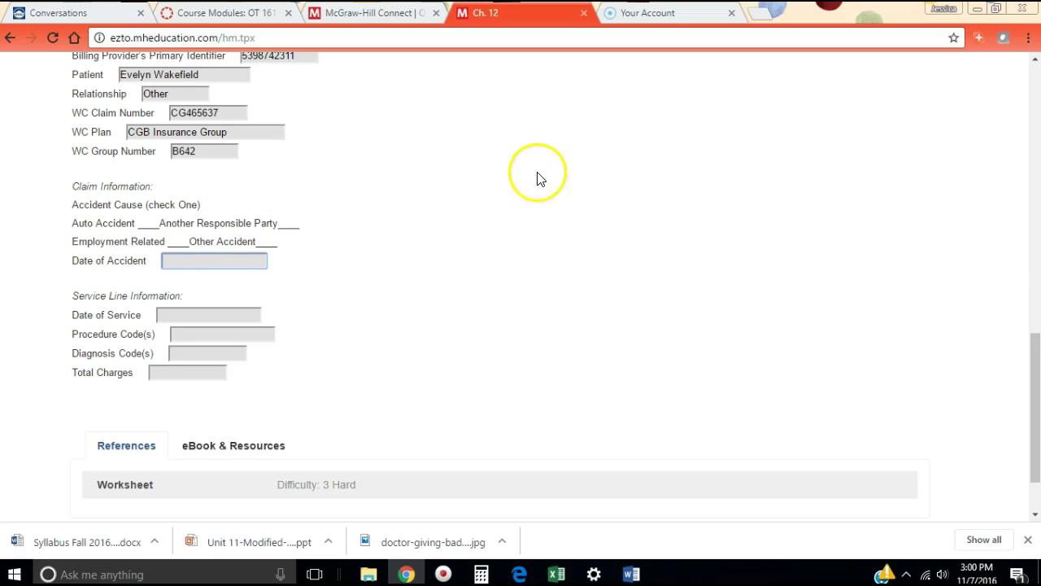
scroll(525, 191, "up", 2)
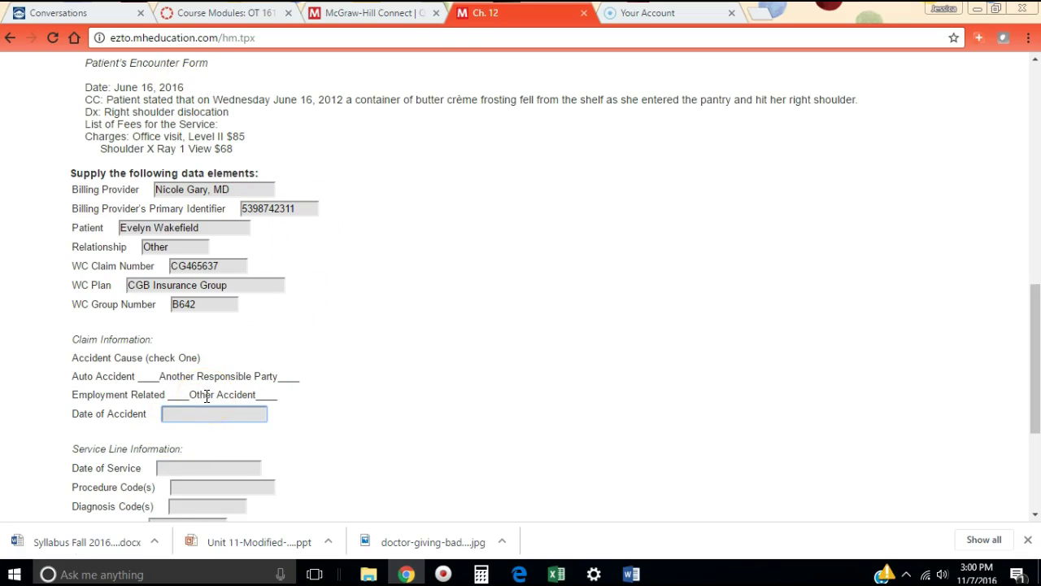
left_click_drag(273, 102, 343, 101)
right_click(344, 101)
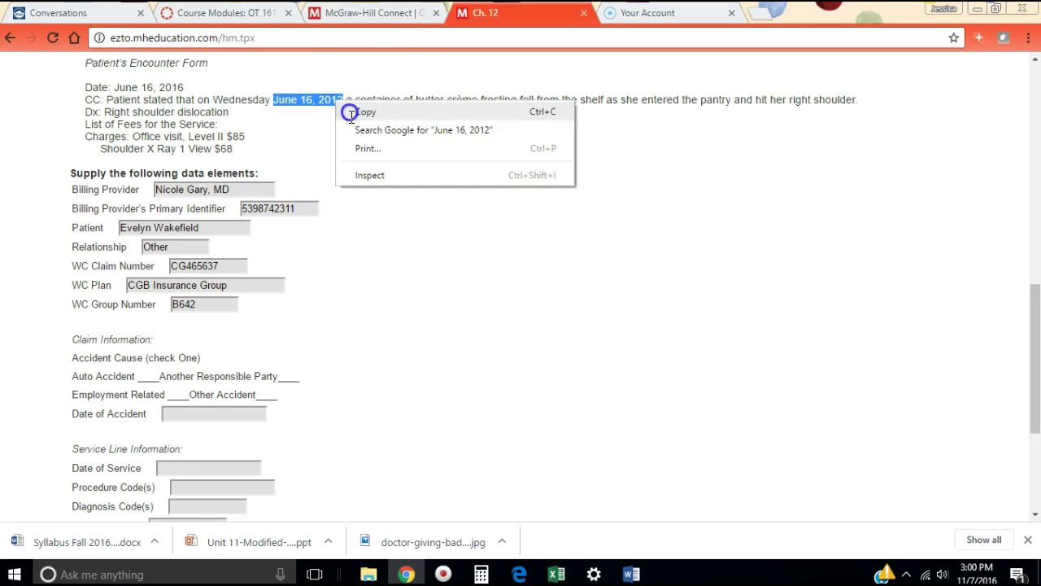
left_click(345, 112)
left_click(174, 466)
right_click(174, 465)
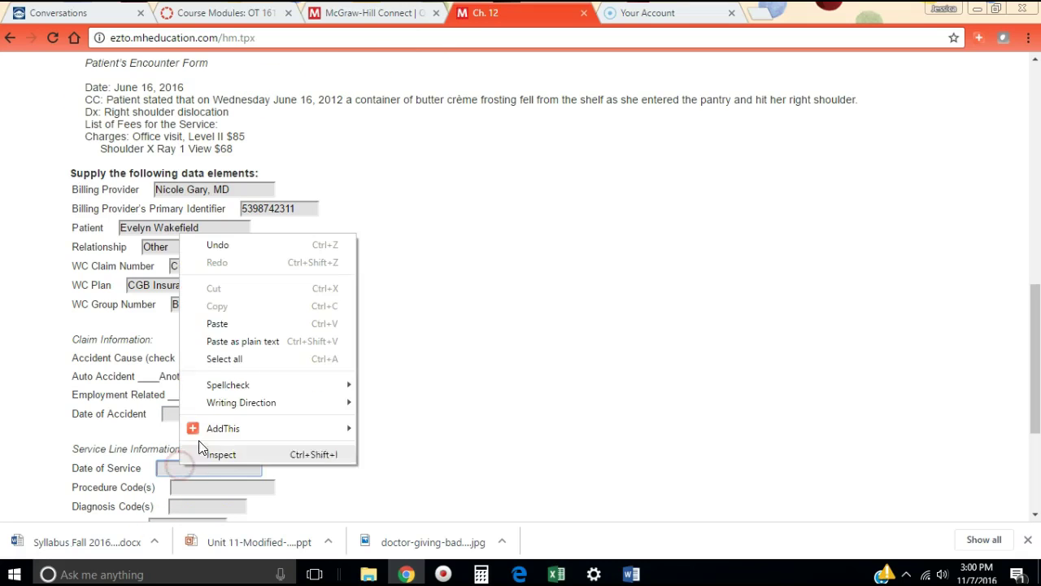
left_click(217, 324)
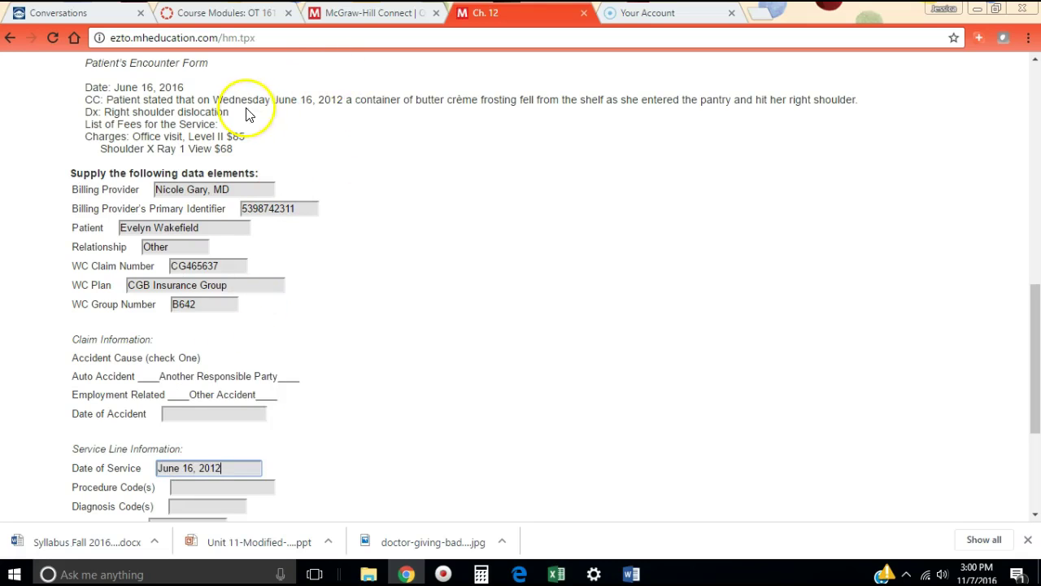
Fill in the Date of Accident field with the copied date June 16, 2012.
left_click(218, 415)
right_click(218, 415)
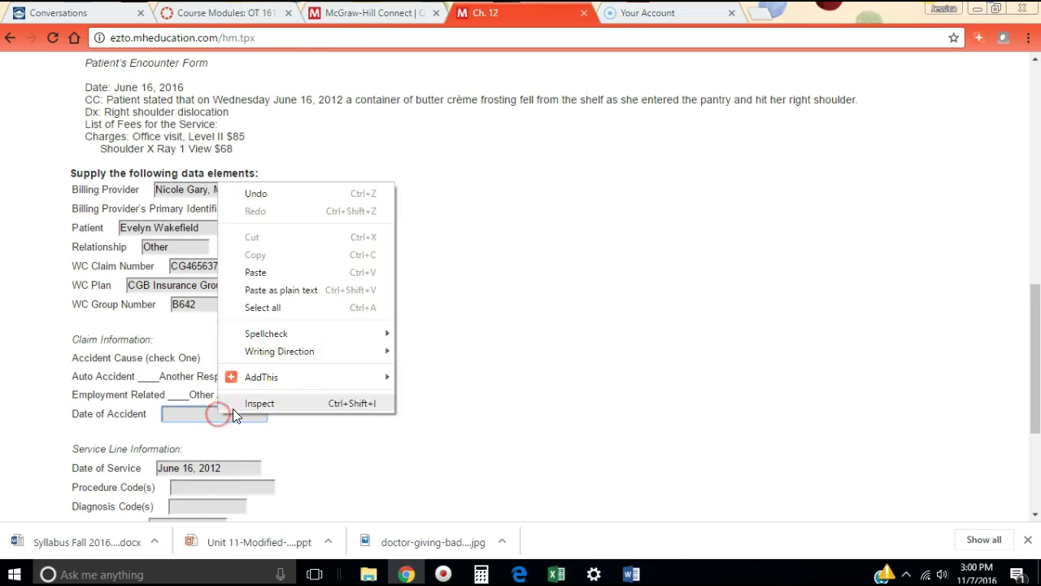
left_click(267, 271)
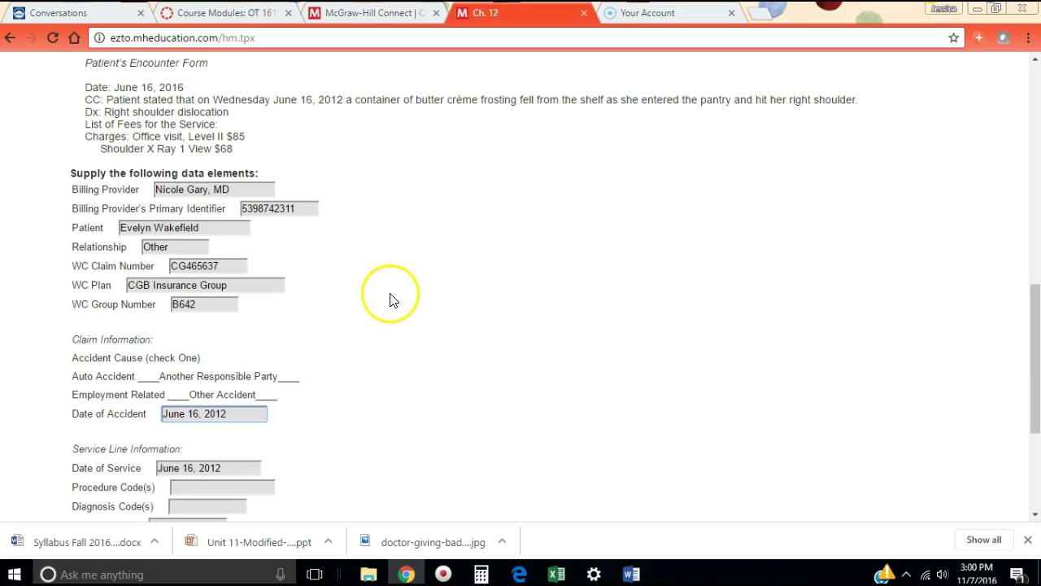
Enter 99202, 73020 as the procedure codes in the service line information.
left_click(230, 488)
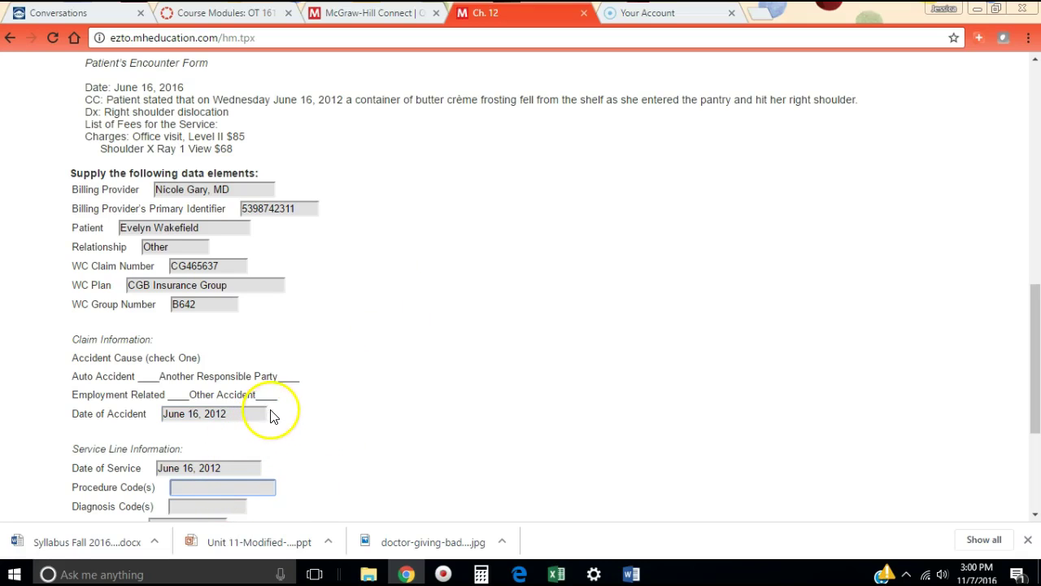
scroll(280, 471, "down", 1)
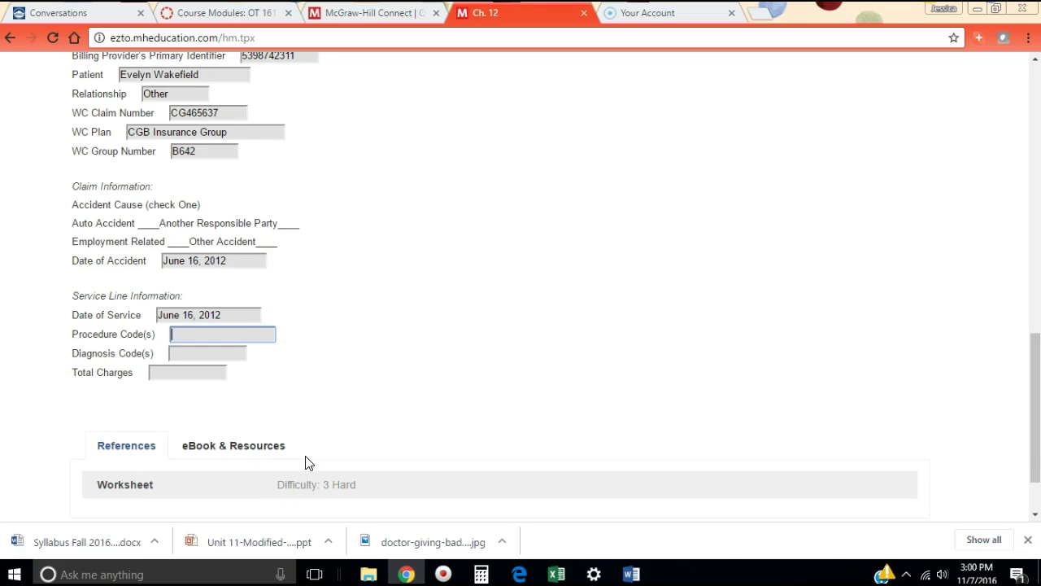
type("99202, 73020")
Check the diagnosis on the encounter form and enter S43.004 as the diagnosis code.
scroll(309, 460, "up", 4)
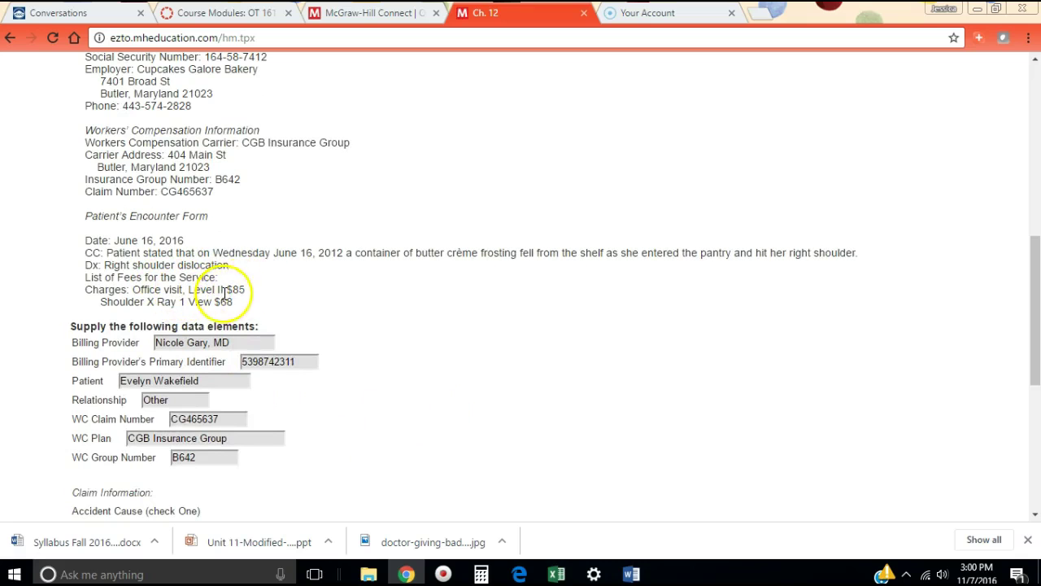
scroll(260, 319, "down", 3)
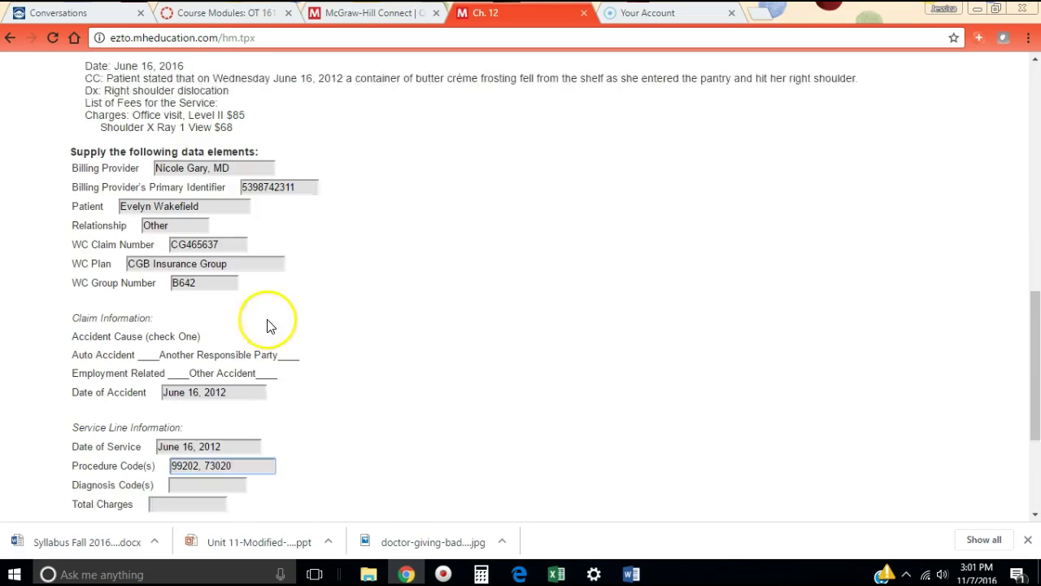
left_click(210, 411)
left_click(209, 430)
type("S")
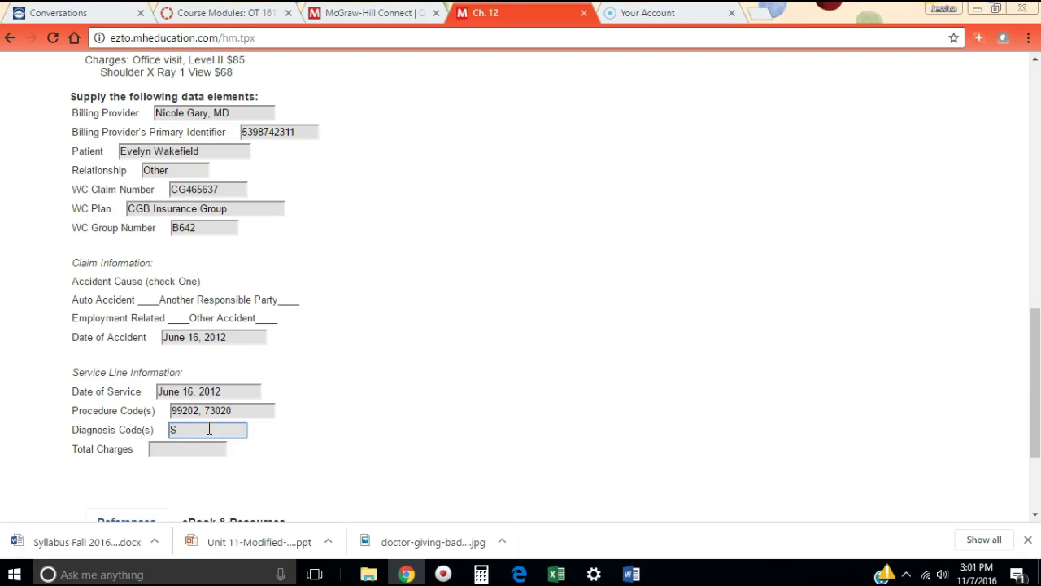
type("43.00")
Add up the encounter form's office visit and X-ray fees and enter $153.00 as the total charges.
scroll(209, 429, "up", 2)
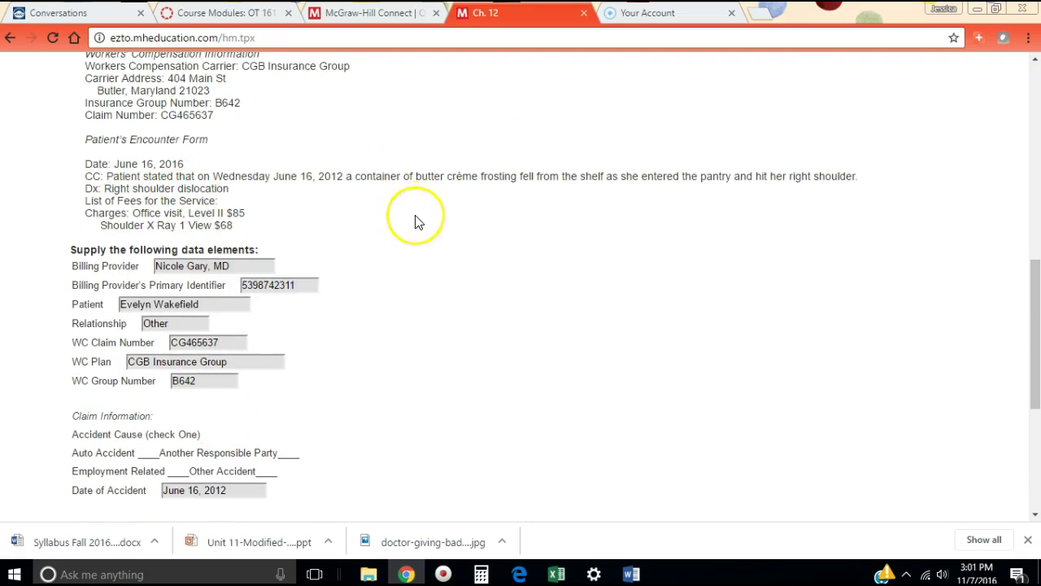
scroll(418, 223, "down", 3)
left_click(215, 374)
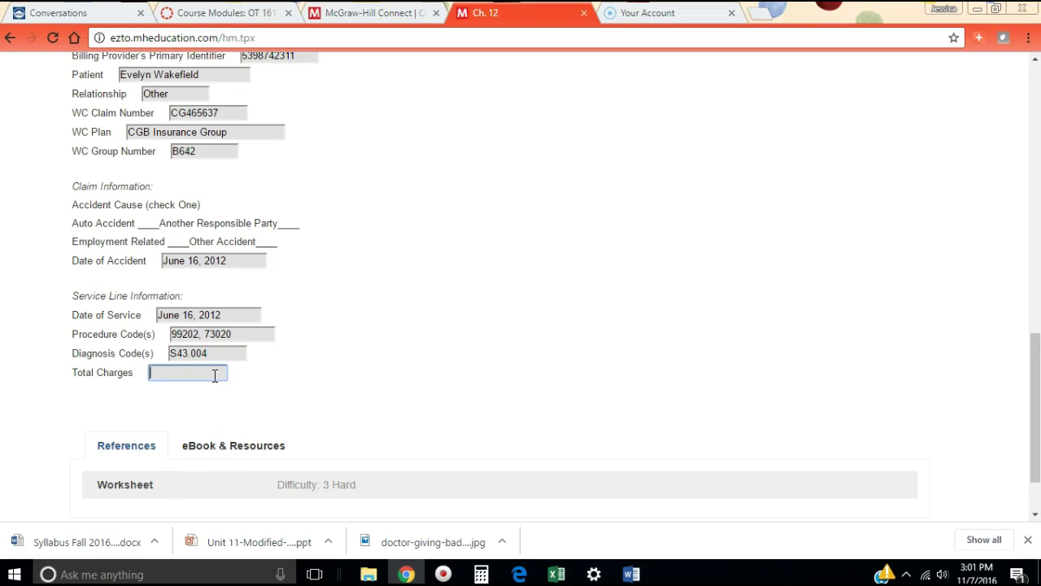
type("$153.00")
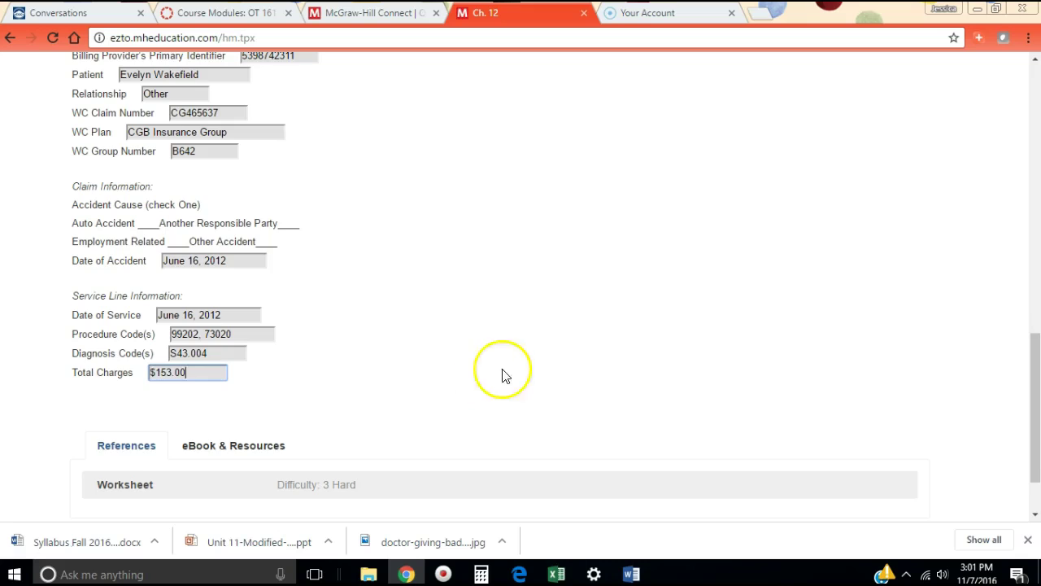
Run the work check on the completed question, review the marking of each data element, and close the results window.
scroll(502, 377, "up", 5)
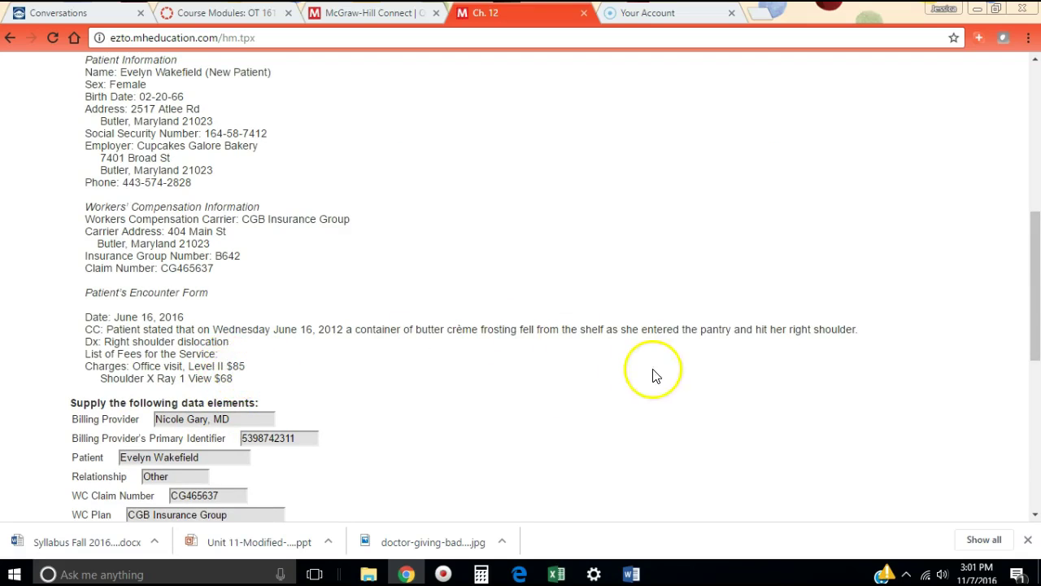
scroll(650, 376, "down", 6)
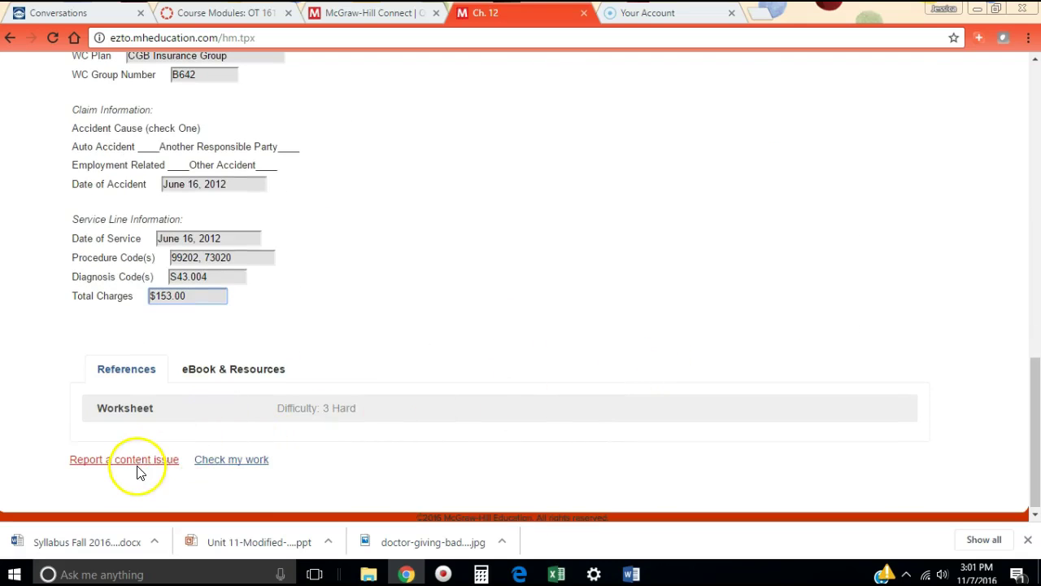
left_click(260, 460)
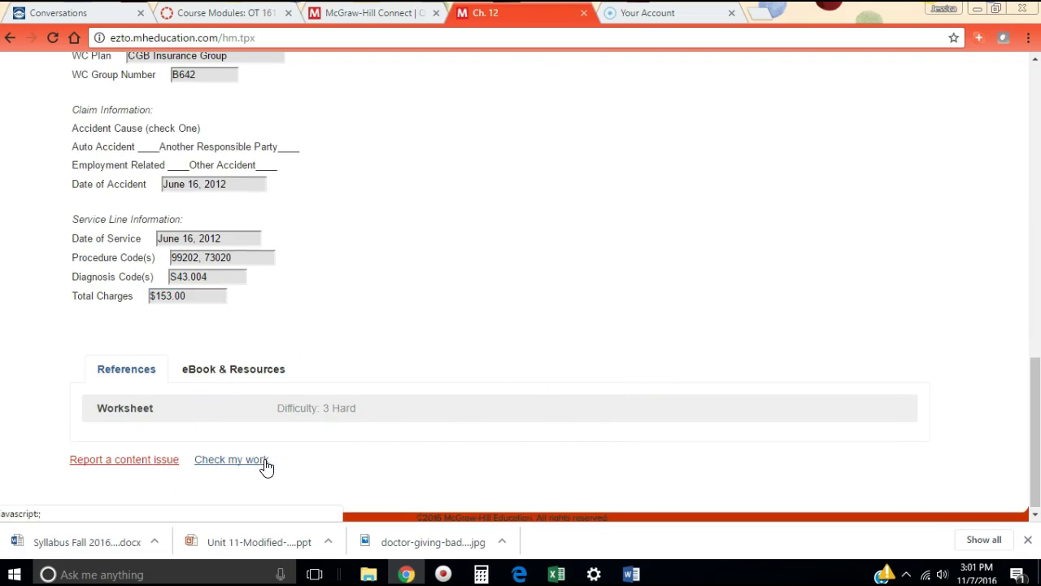
left_click(264, 460)
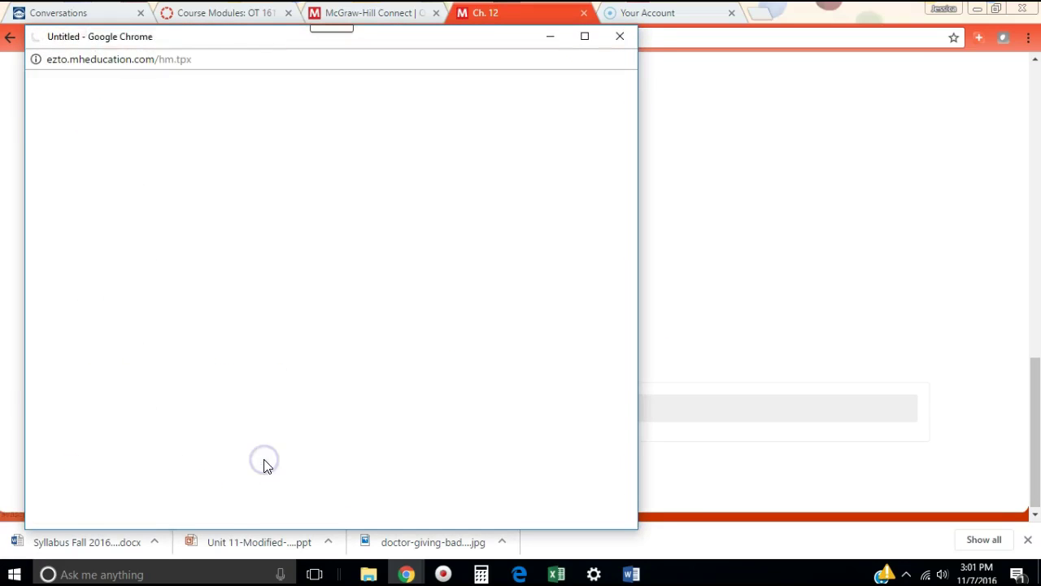
scroll(367, 407, "down", 3)
scroll(371, 406, "down", 5)
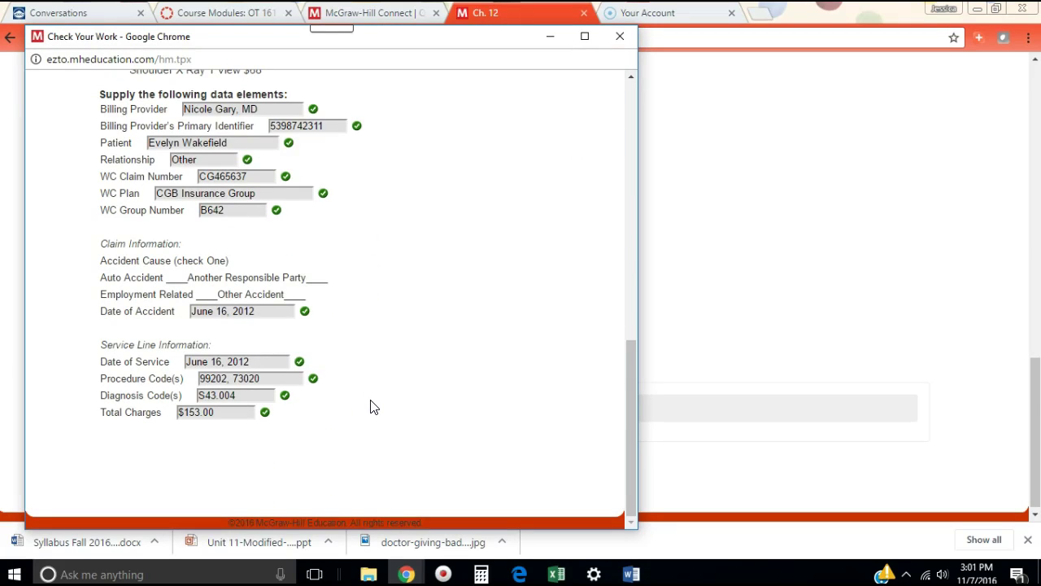
left_click(621, 34)
scroll(533, 377, "up", 2)
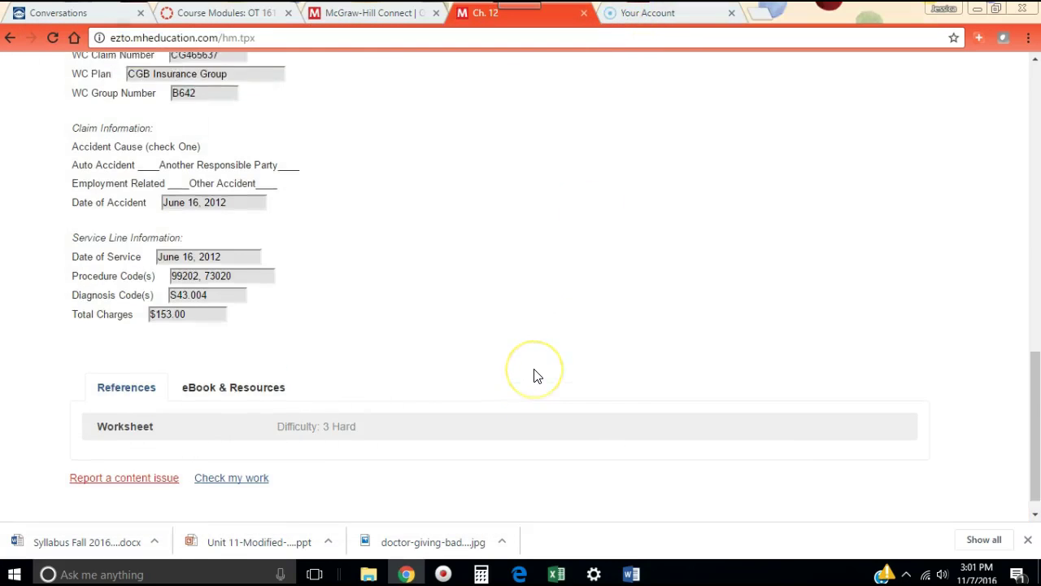
scroll(534, 374, "up", 1)
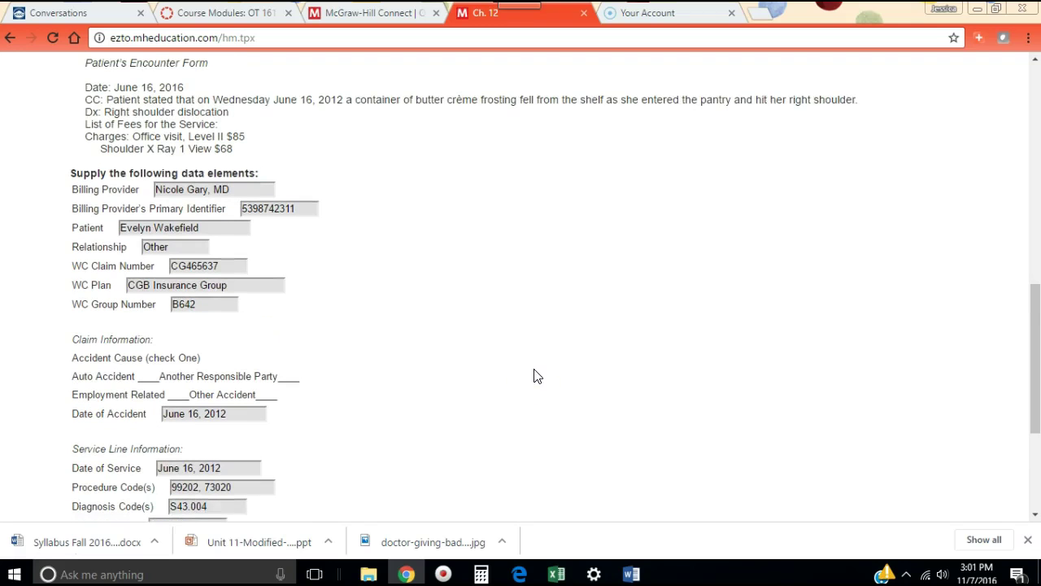
scroll(536, 375, "up", 3)
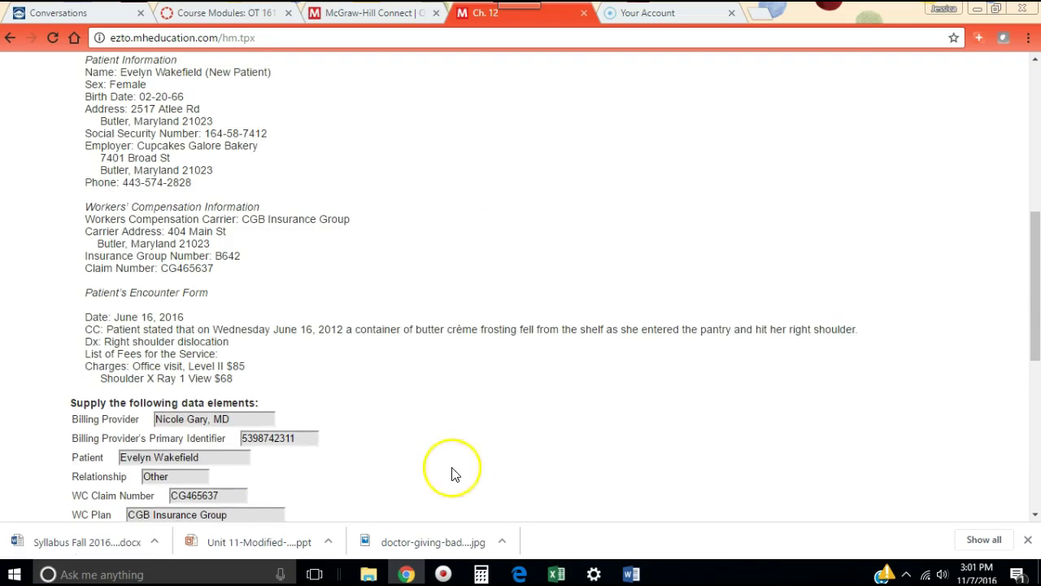